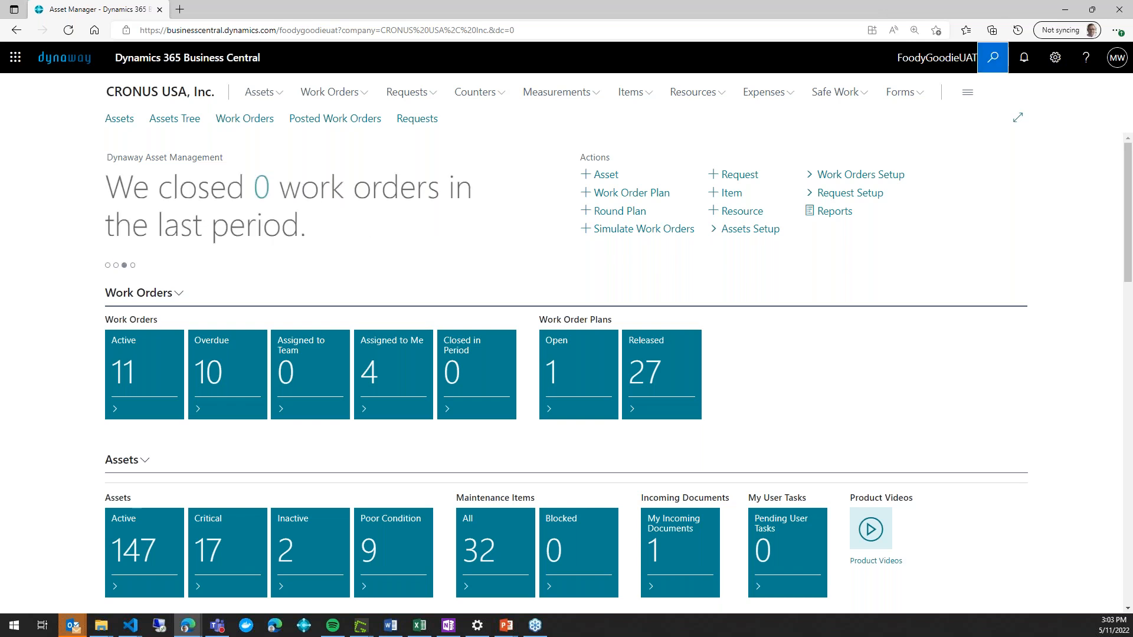
Review the numbering series and the warranty notification days in Asset Management Setup, and return to the home page.
left_click(993, 58)
type("asset man")
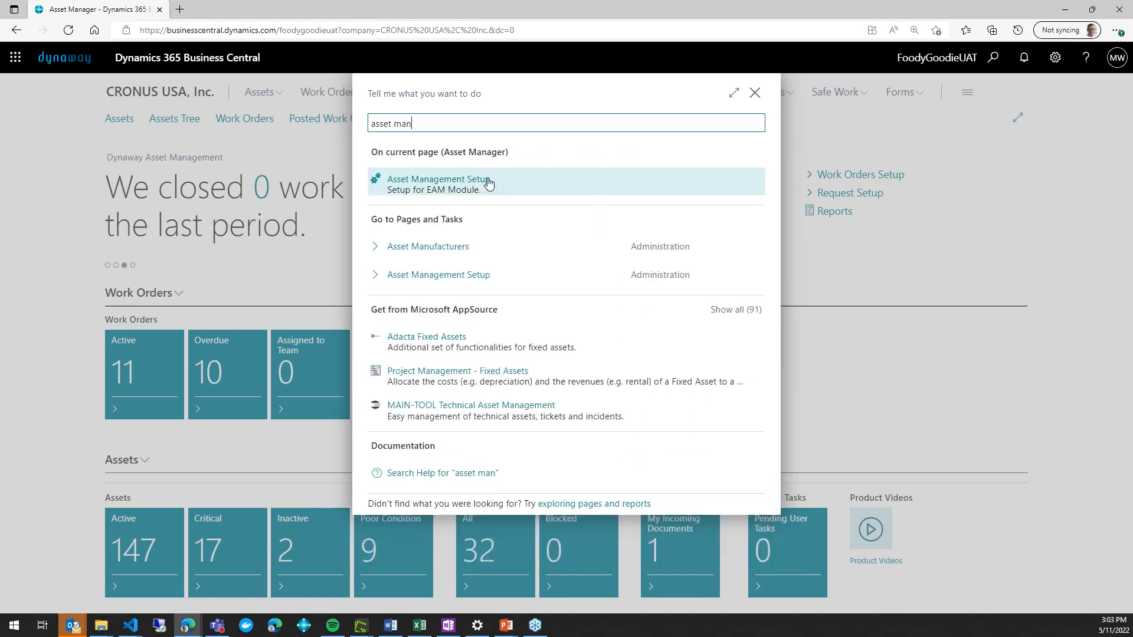
left_click(489, 184)
scroll(723, 362, "down", 5)
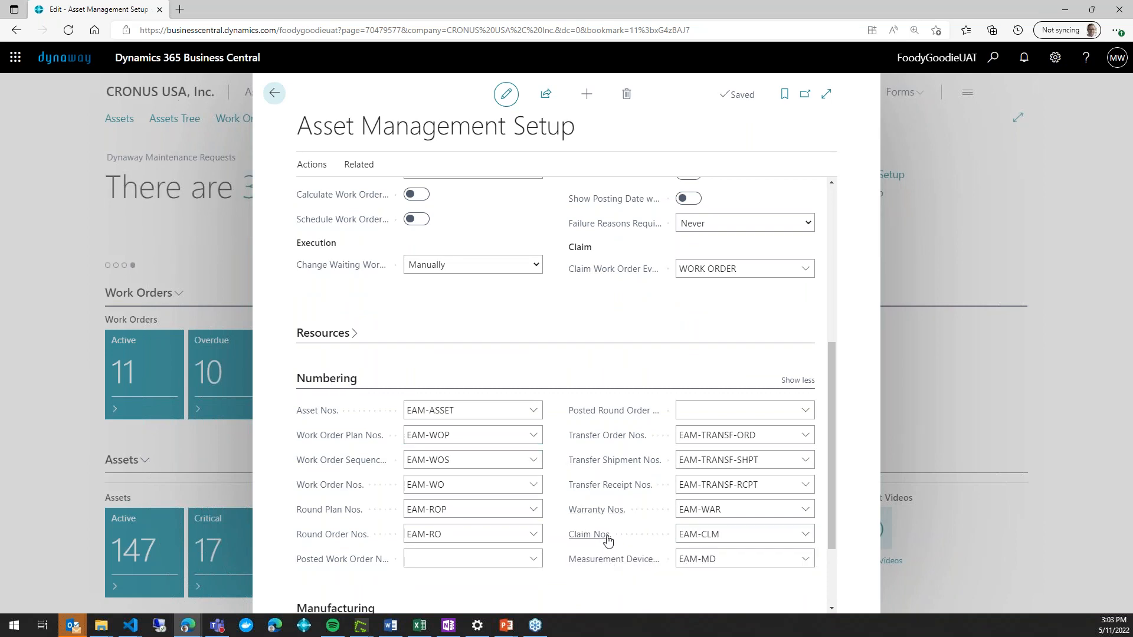
mouse_move(608, 540)
scroll(470, 341, "up", 3)
mouse_move(338, 207)
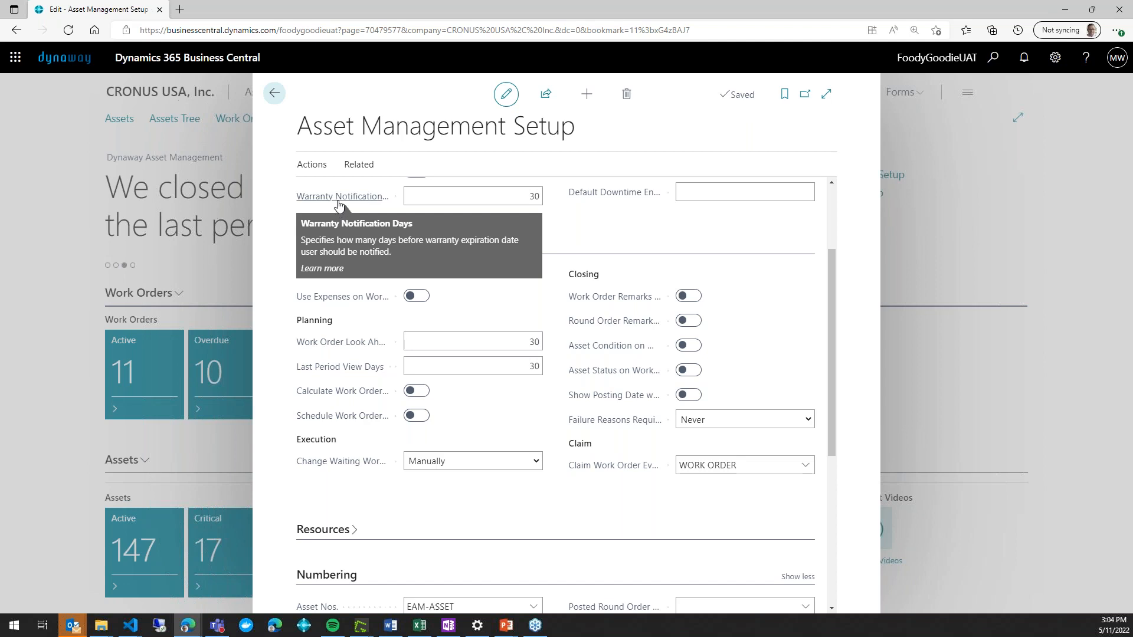
left_click(273, 96)
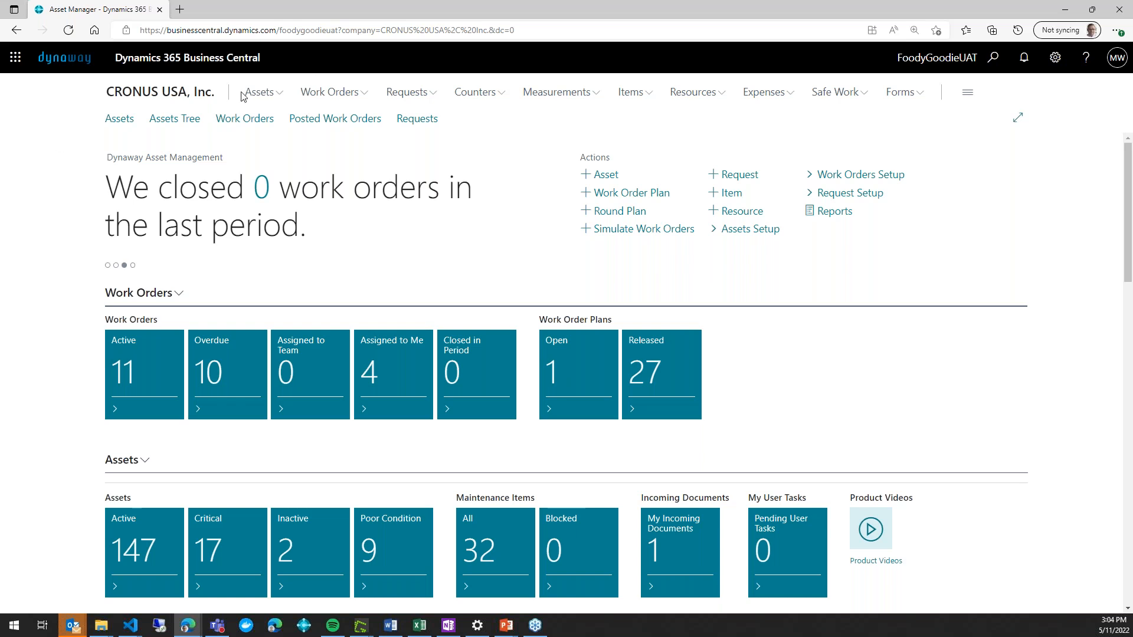
Start a new asset warranty card from the Asset Warranties list.
left_click(260, 93)
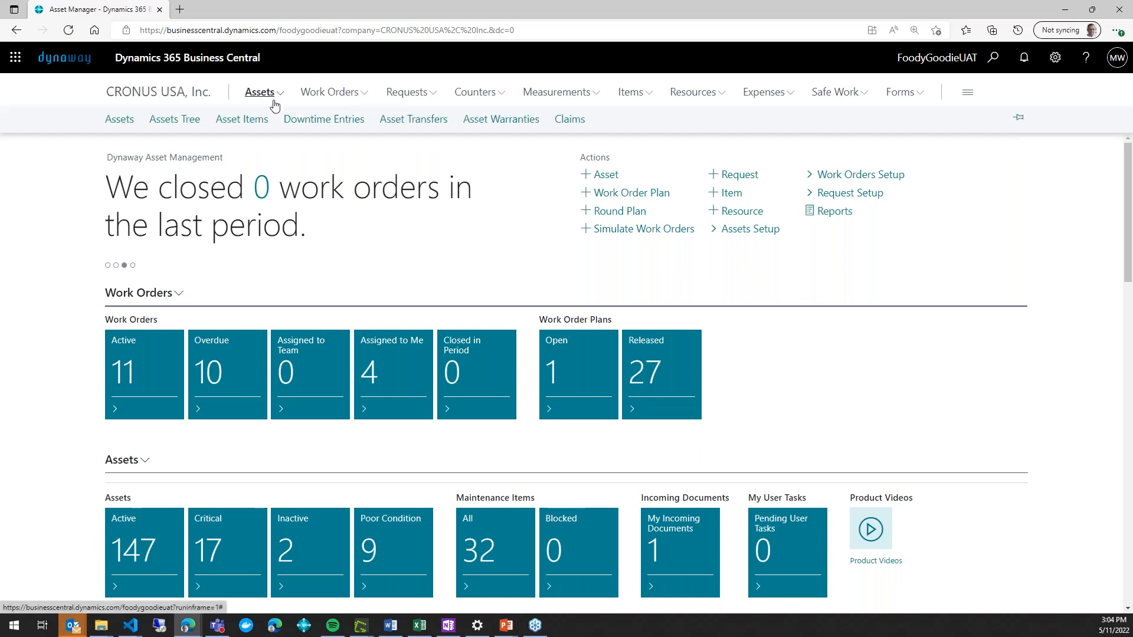
left_click(533, 121)
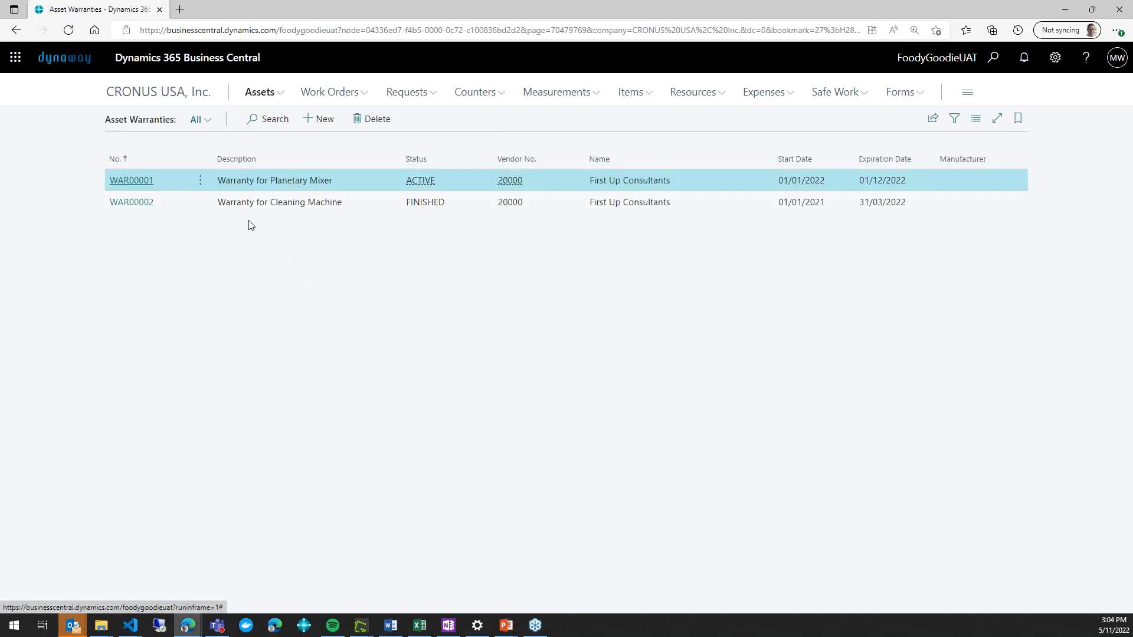
left_click(321, 119)
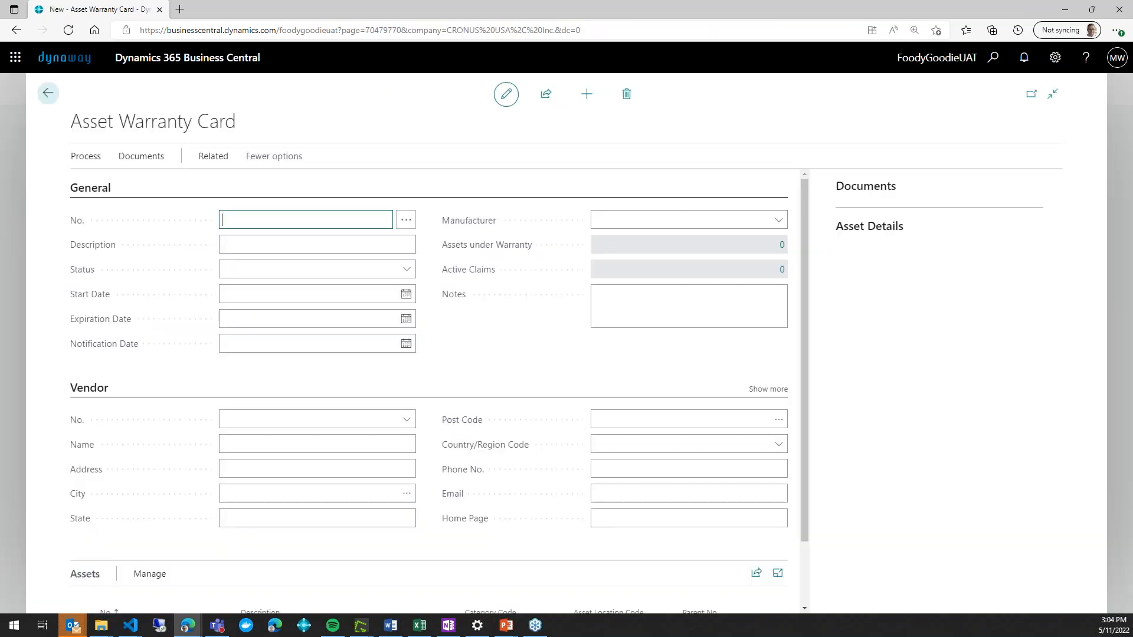
Enter "Planetary Mixer" as the new warranty's description.
left_click(298, 239)
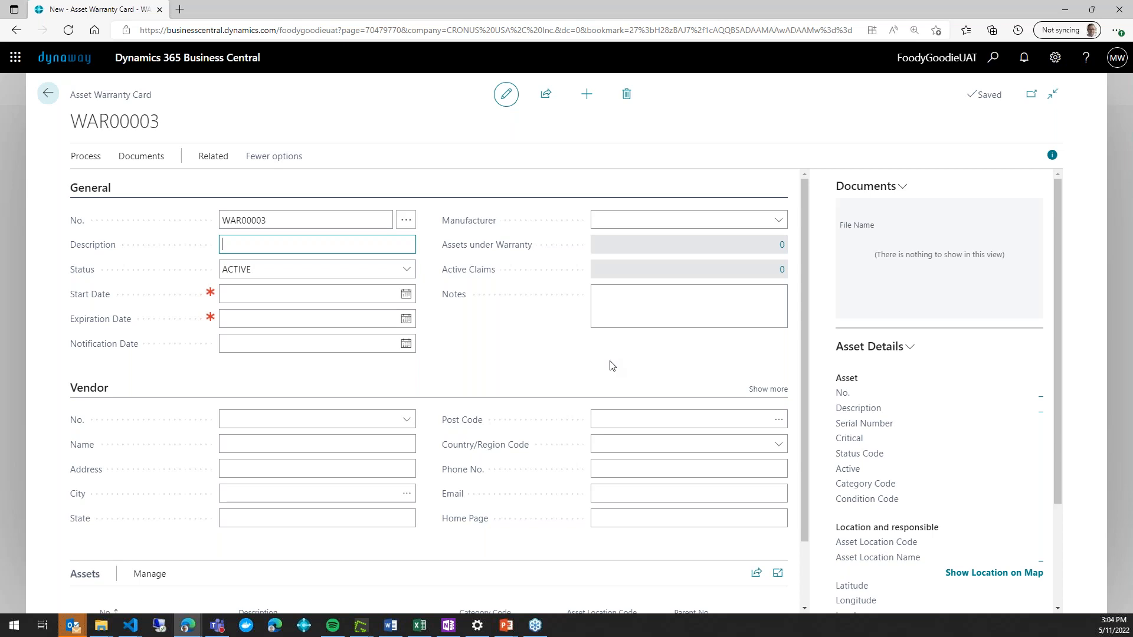
type("UV Lamp A000")
key("BackSpace")
key("BackSpace")
key("BackSpace")
key("BackSpace")
key("BackSpace")
key("BackSpace")
key("BackSpace")
key("BackSpace")
key("BackSpace")
key("BackSpace")
key("BackSpace")
type("Planetary Mixer")
left_click(385, 288)
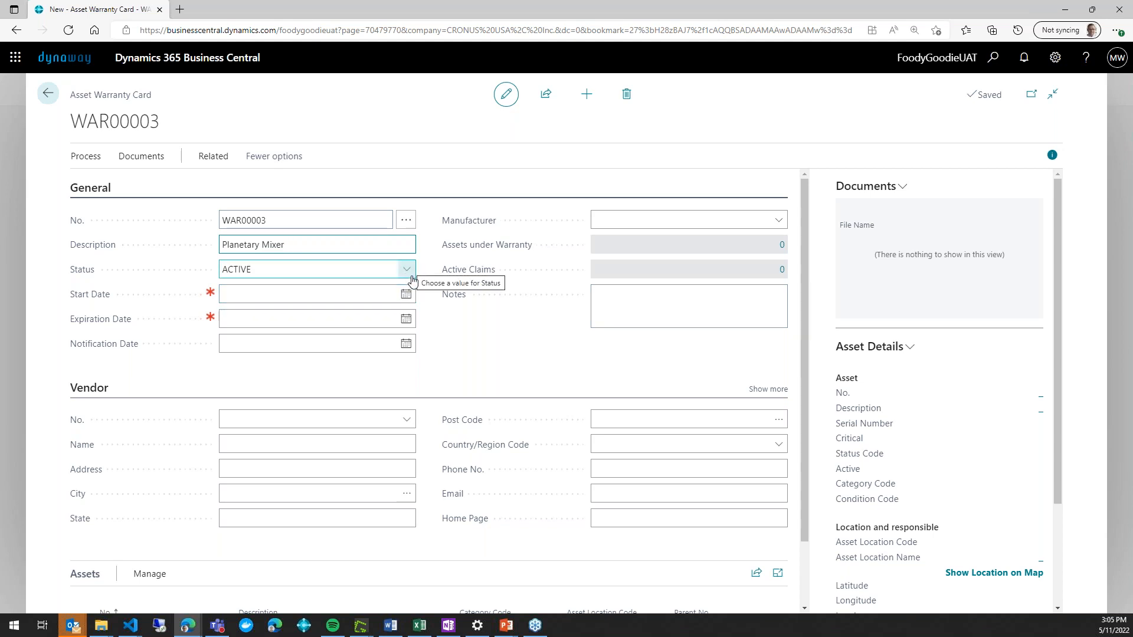
Check the available warranty statuses and set the start date to 01/05/2022.
left_click(412, 272)
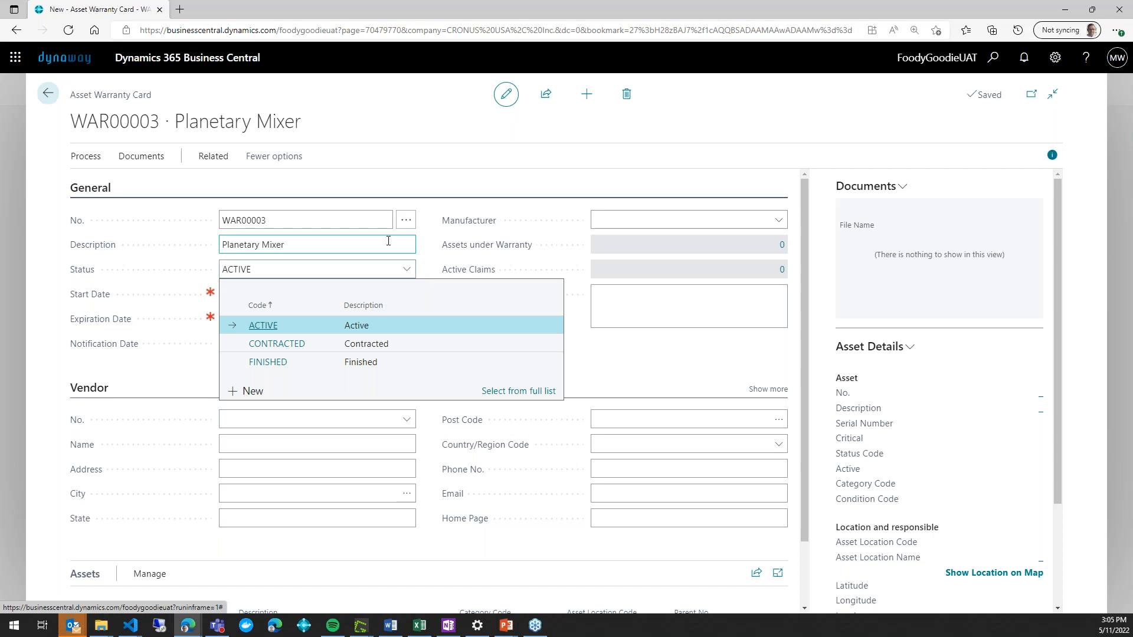
left_click(376, 189)
left_click(393, 301)
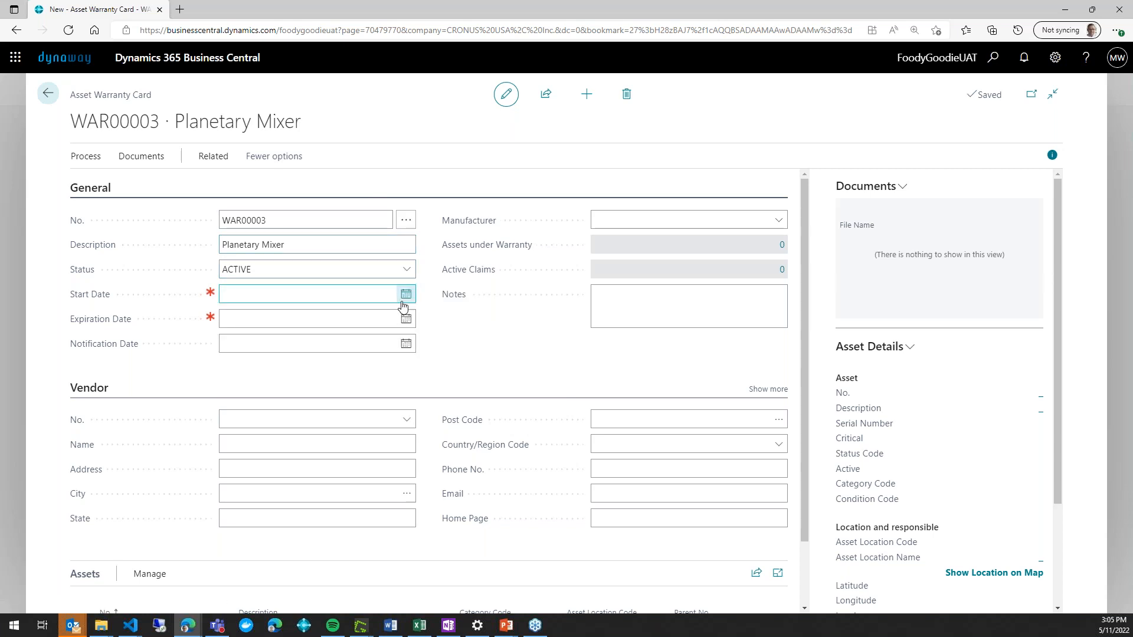
left_click(406, 294)
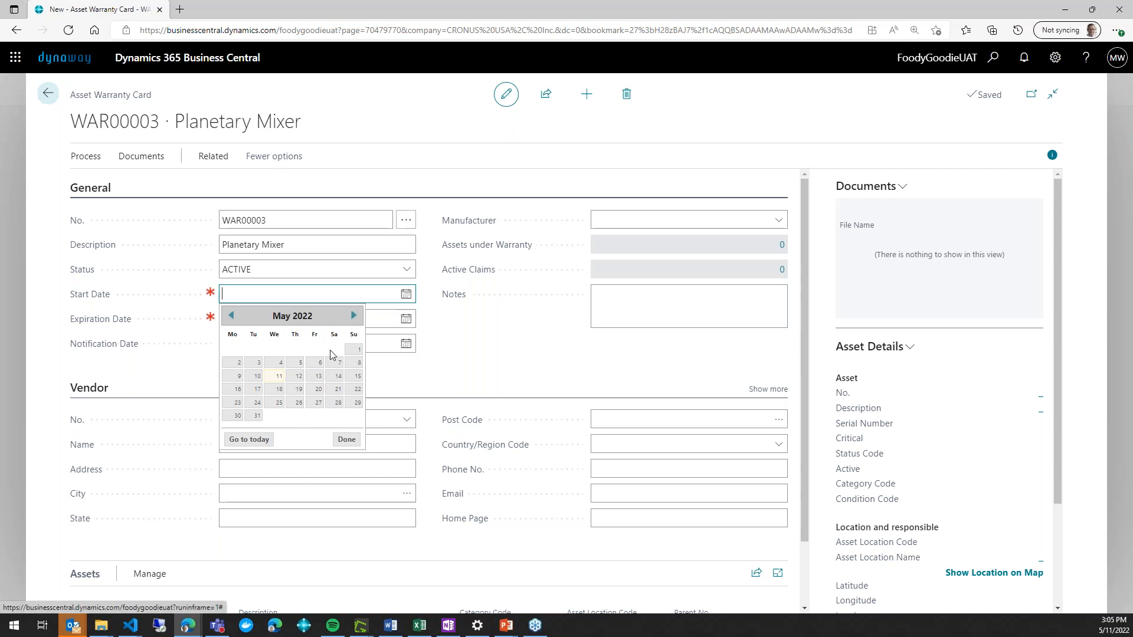
left_click(353, 348)
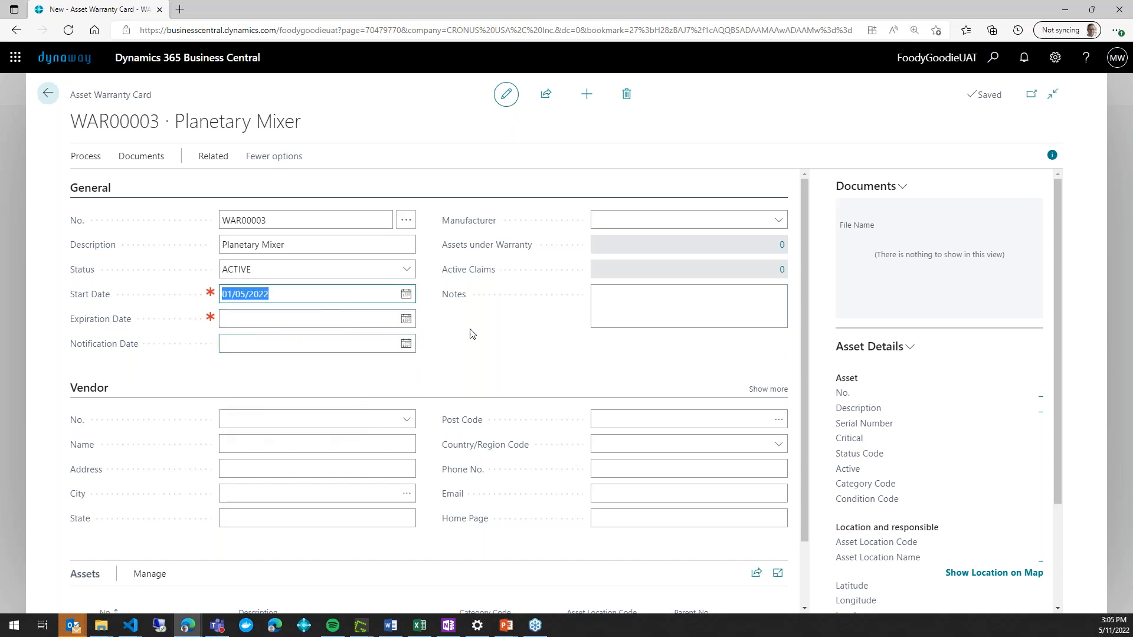
Set the warranty's expiration date to 31/12/2022.
left_click(411, 327)
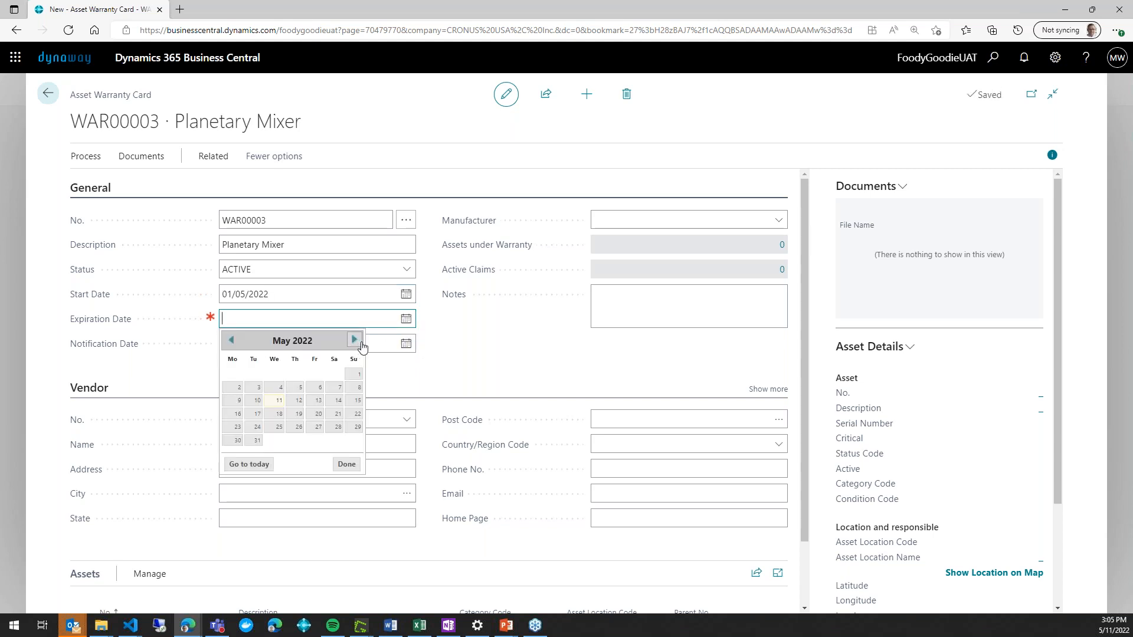
left_click(354, 341)
left_click(354, 341)
left_click(354, 341)
left_click(355, 341)
left_click(354, 341)
left_click(355, 341)
left_click(354, 341)
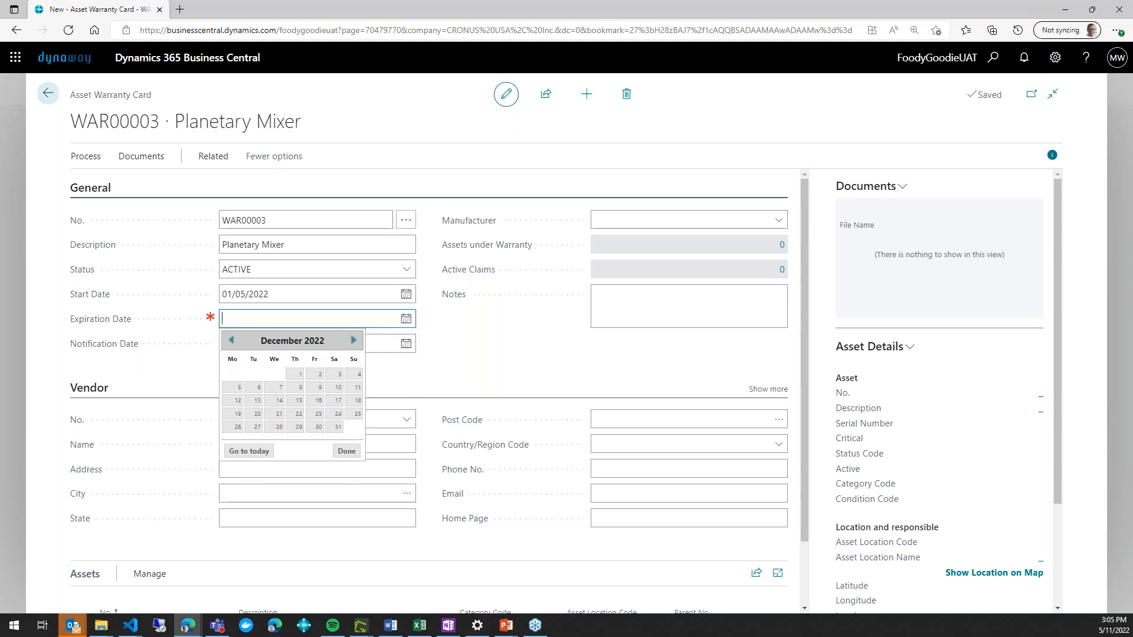
left_click(331, 433)
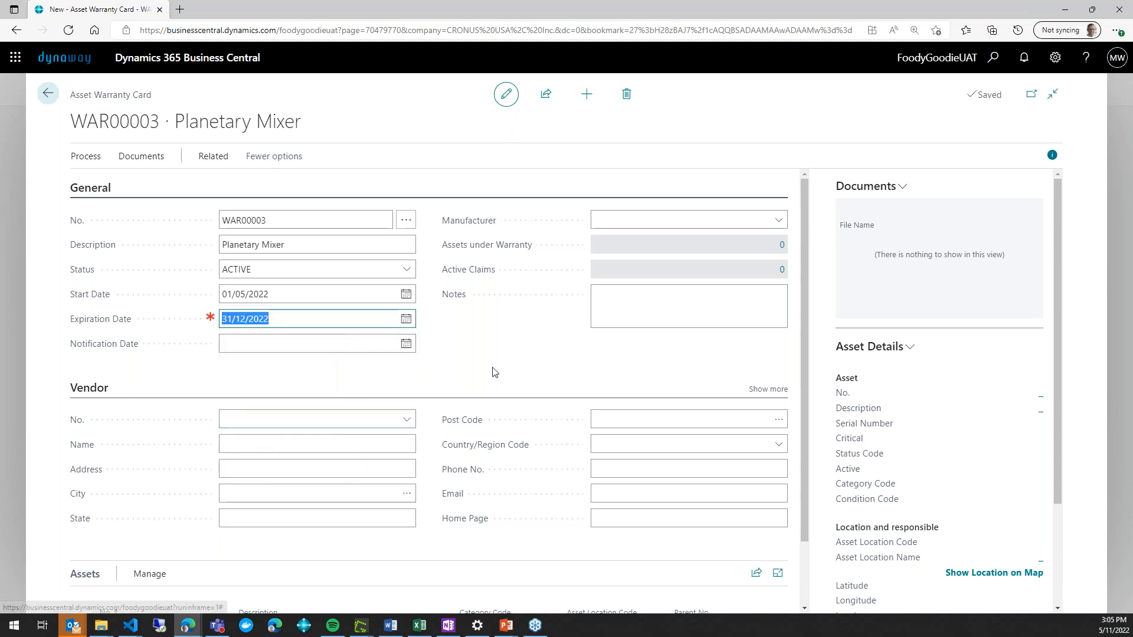
left_click(361, 347)
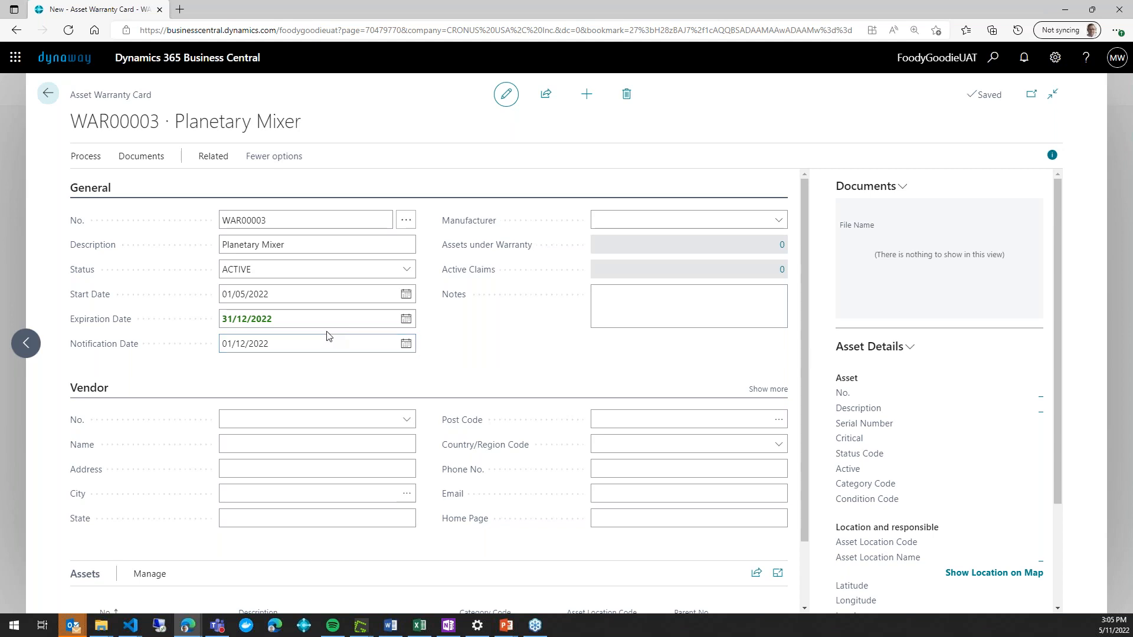
left_click(334, 315)
left_click(342, 320)
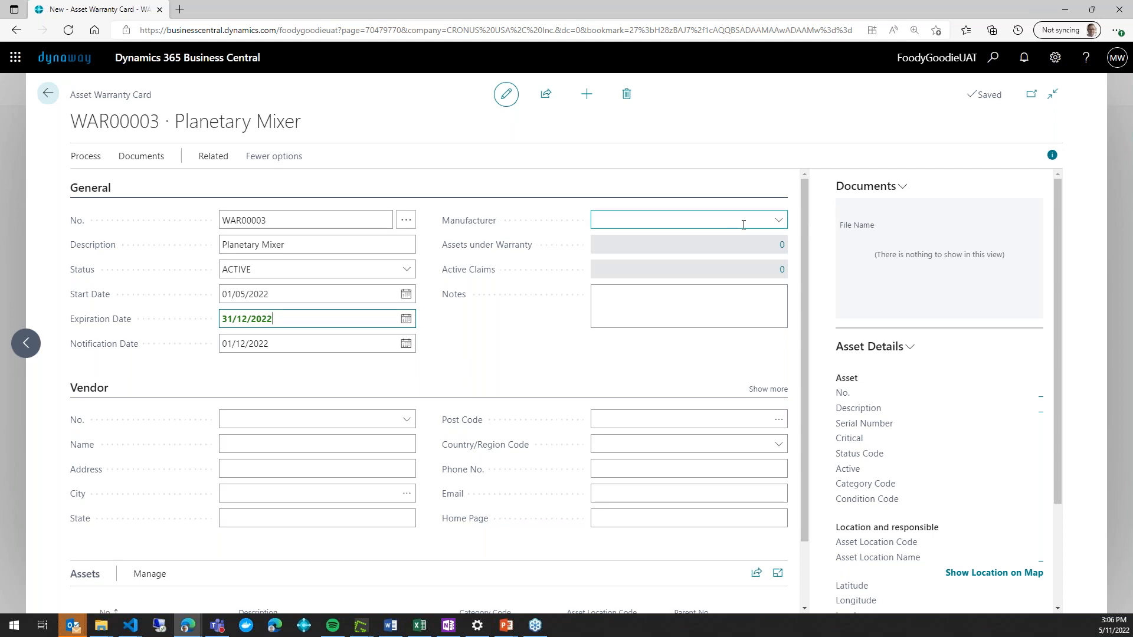
Assign Graphic Design Institute as the warranty's vendor.
scroll(544, 299, "down", 1)
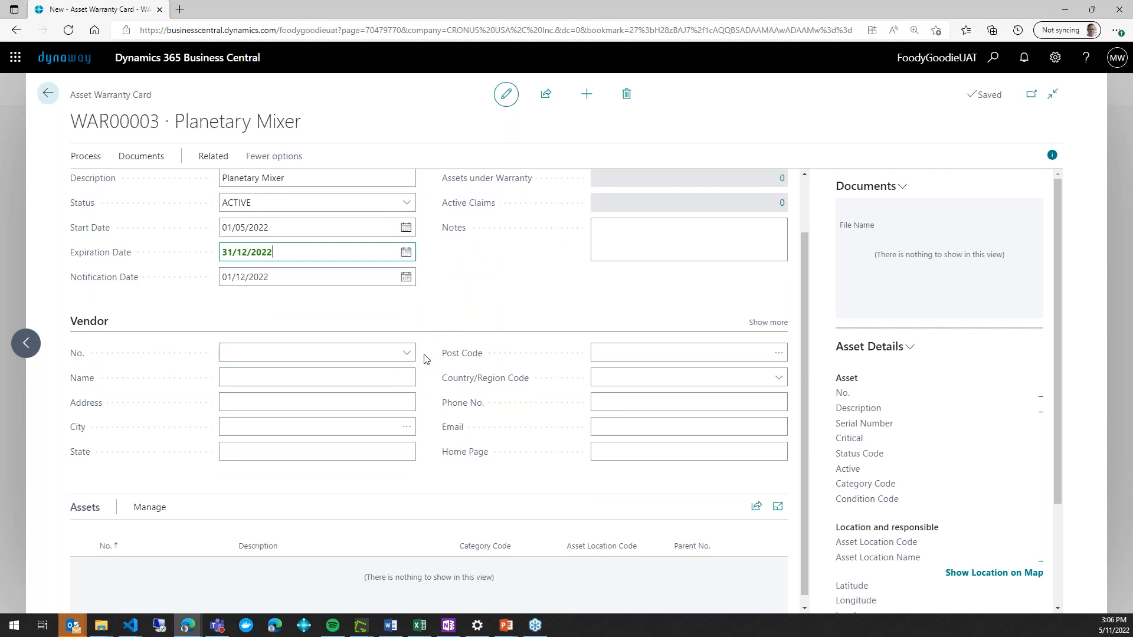
left_click(409, 354)
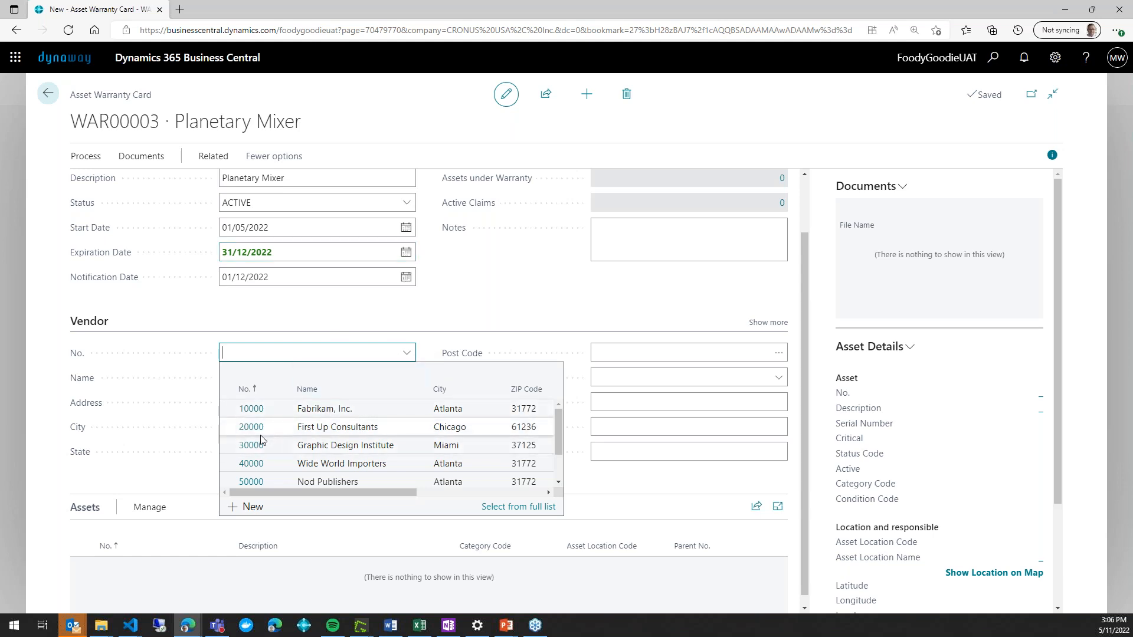
left_click(251, 450)
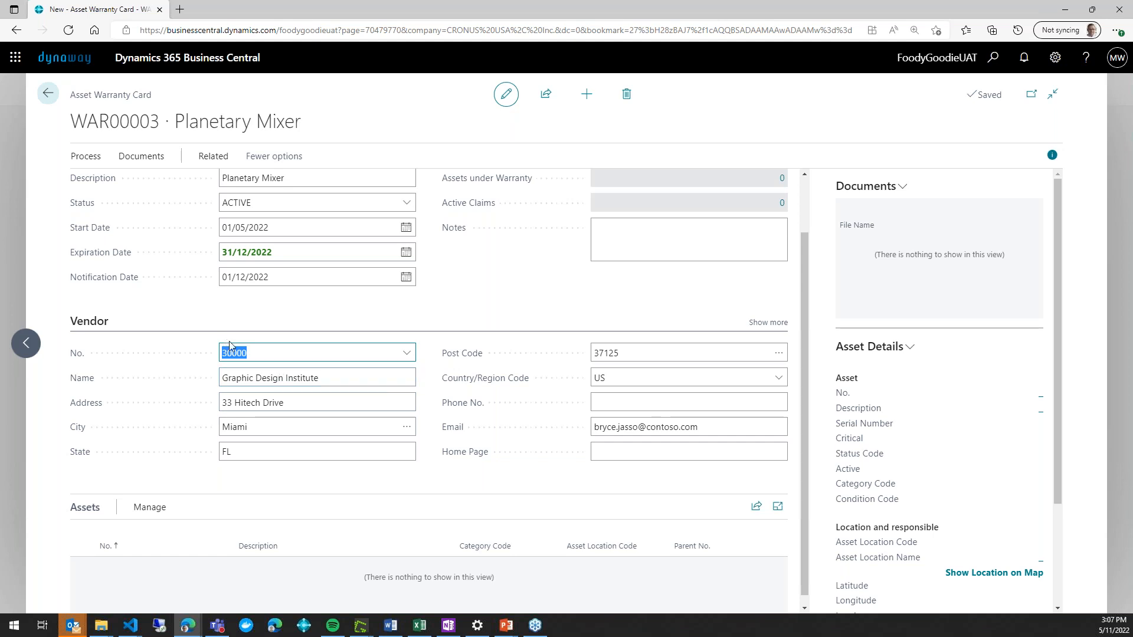
Add asset A000060, Planetary Mixer A200, together with its child assets to the warranty.
scroll(183, 390, "down", 1)
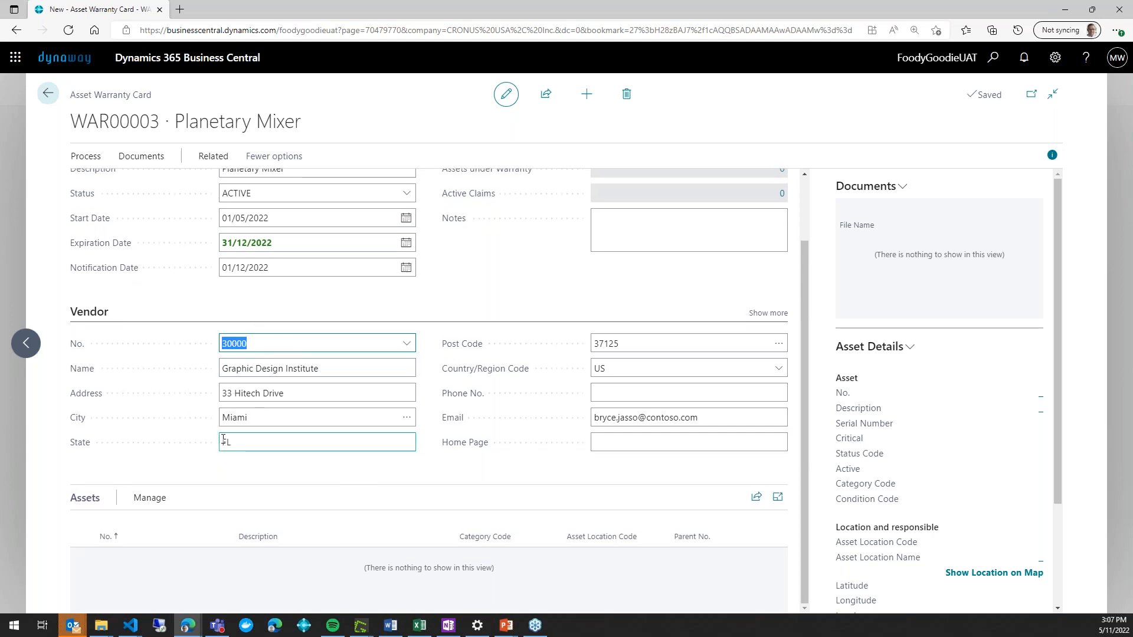
left_click(163, 503)
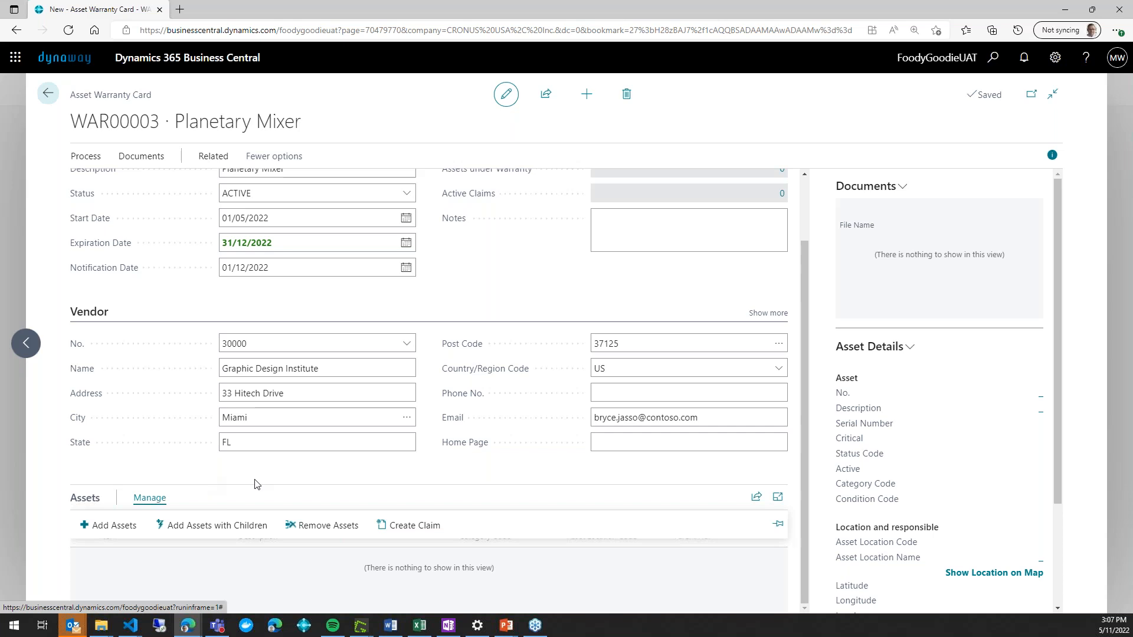
left_click(237, 530)
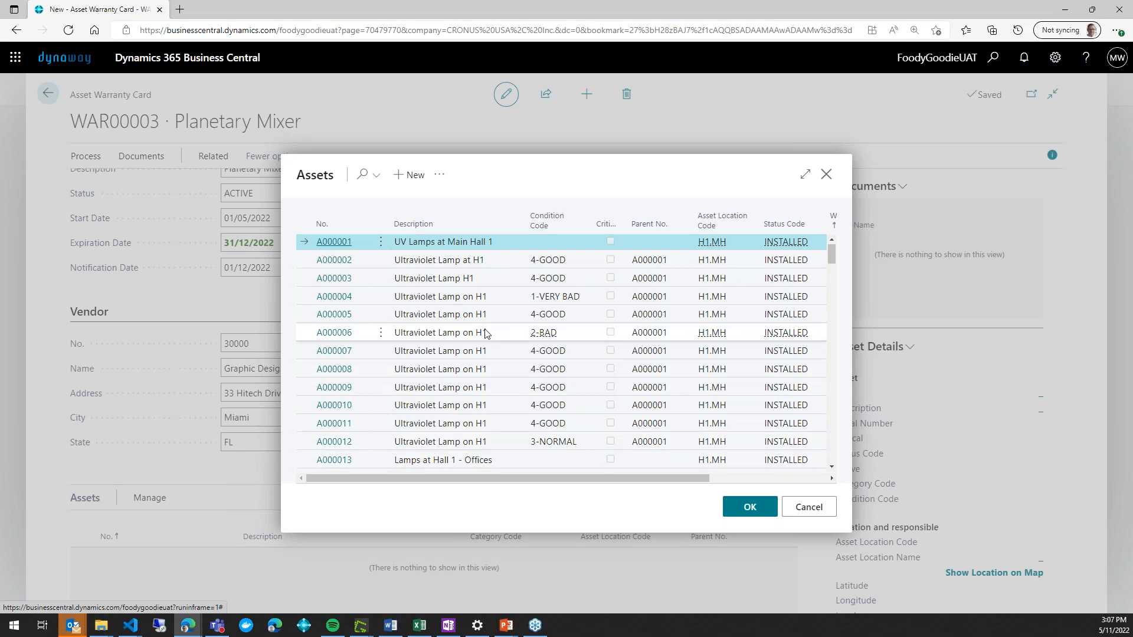
scroll(481, 341, "down", 3)
scroll(480, 351, "down", 7)
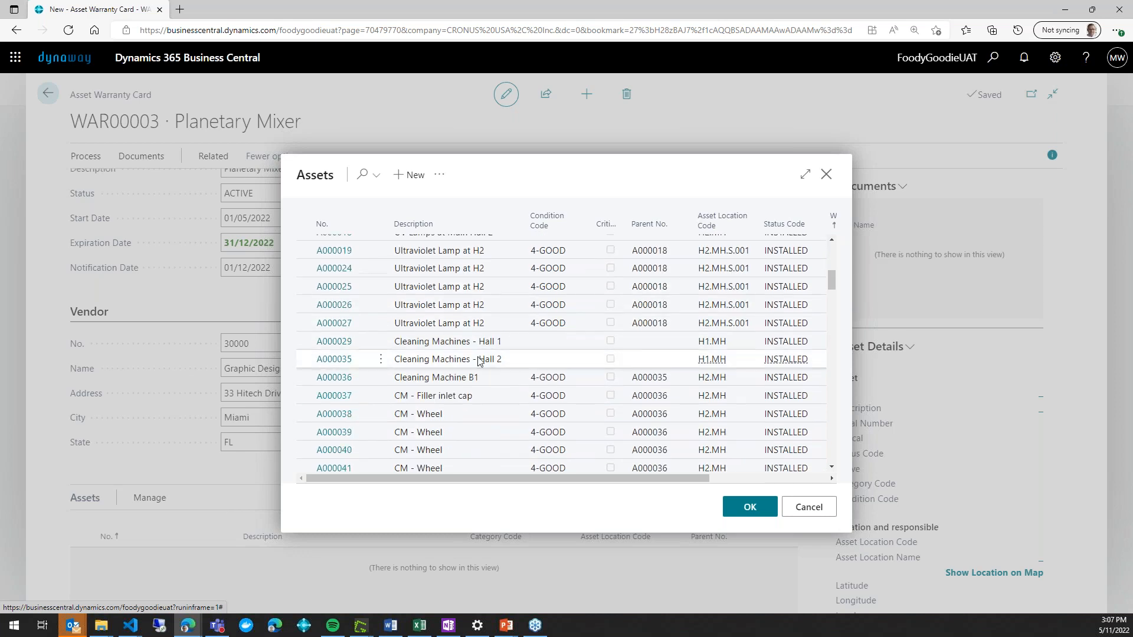
scroll(480, 360, "down", 8)
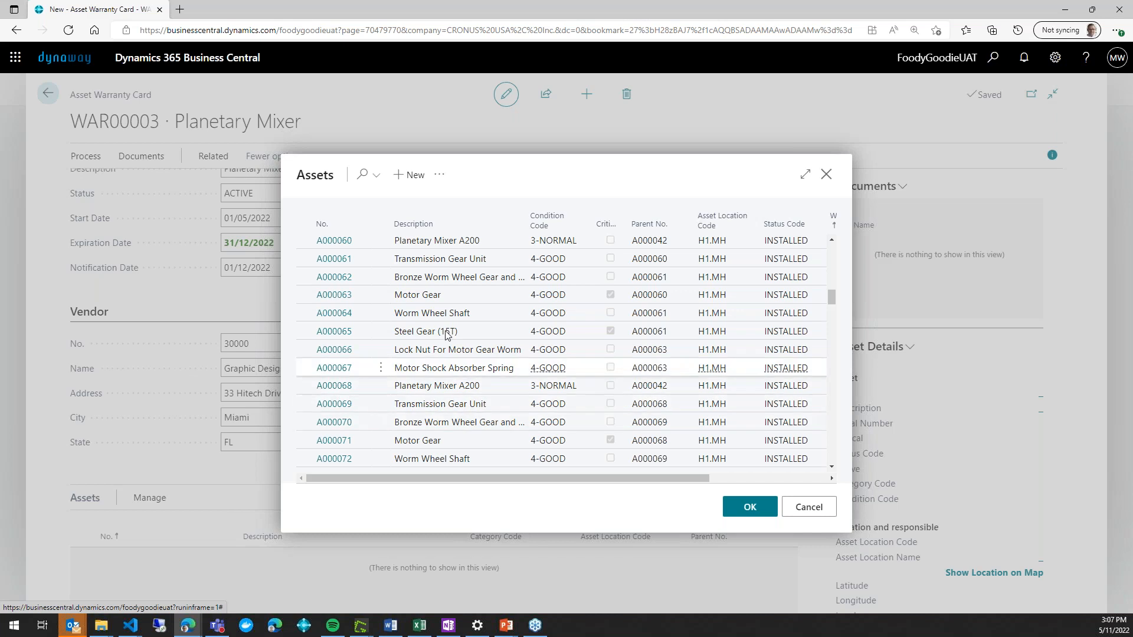
left_click(467, 243)
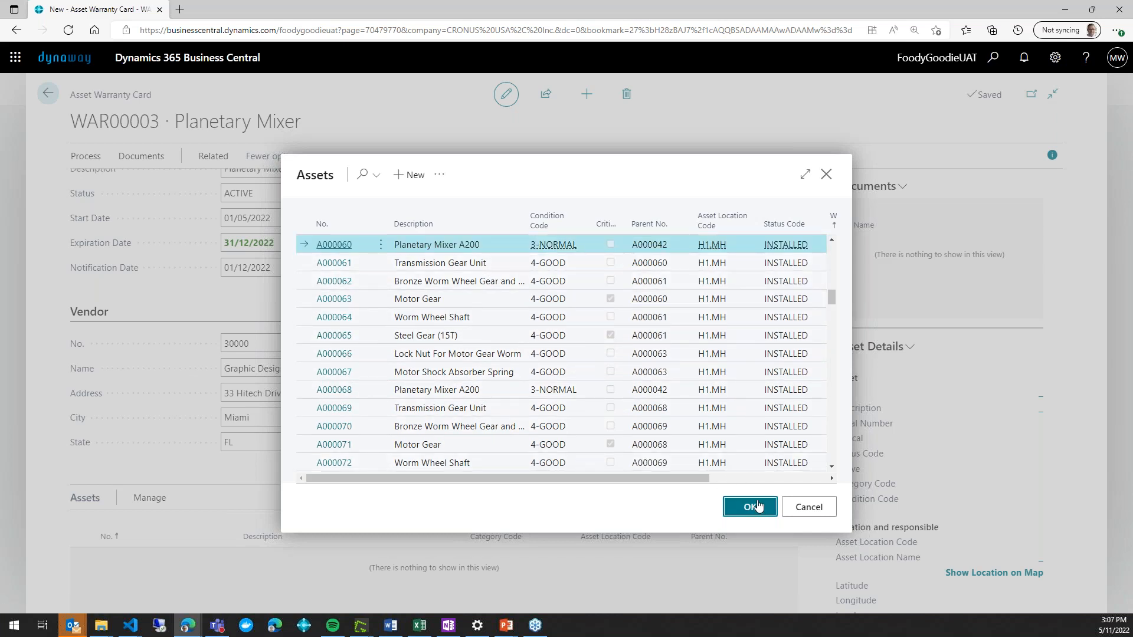
left_click(760, 505)
Create a claim for the Planetary Mixer A200 among the warranty's assets.
scroll(708, 448, "down", 1)
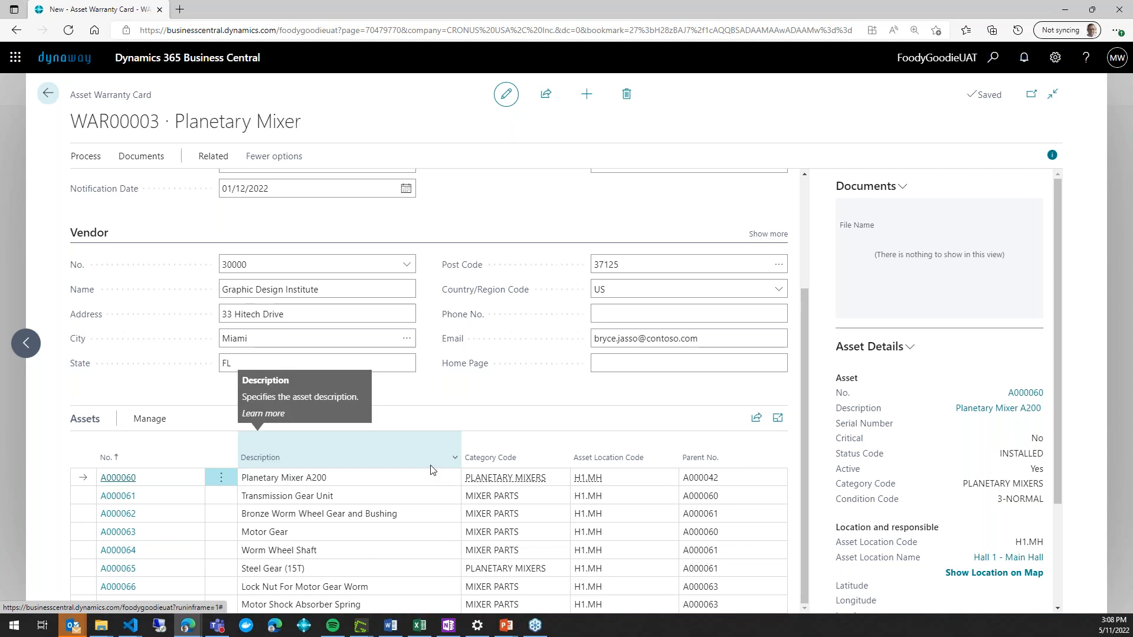
left_click(377, 476)
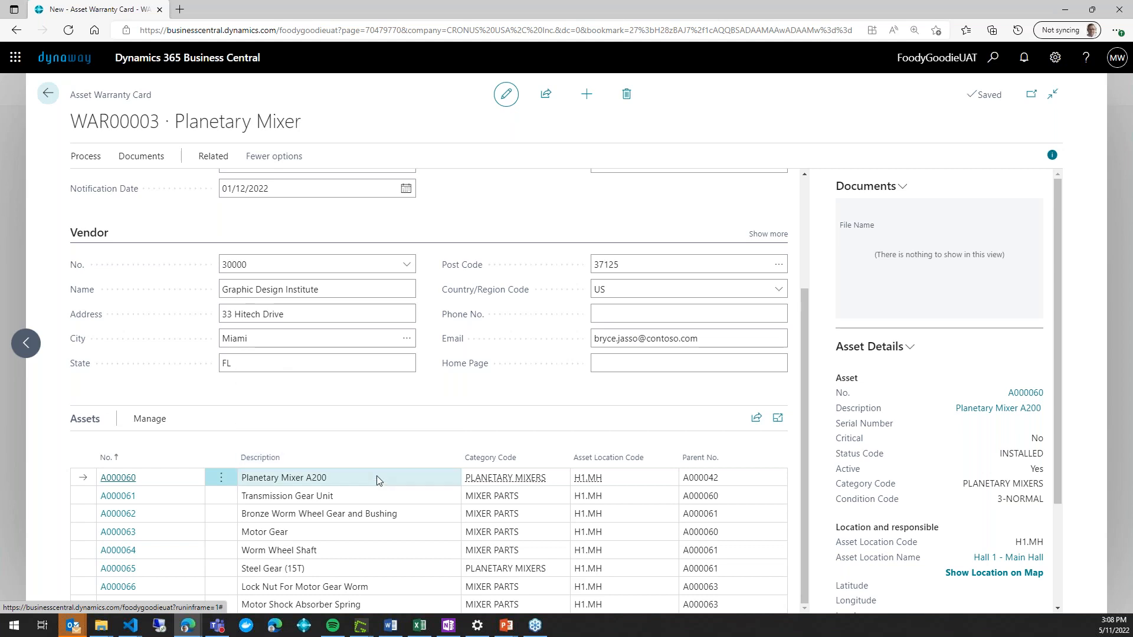
left_click(141, 420)
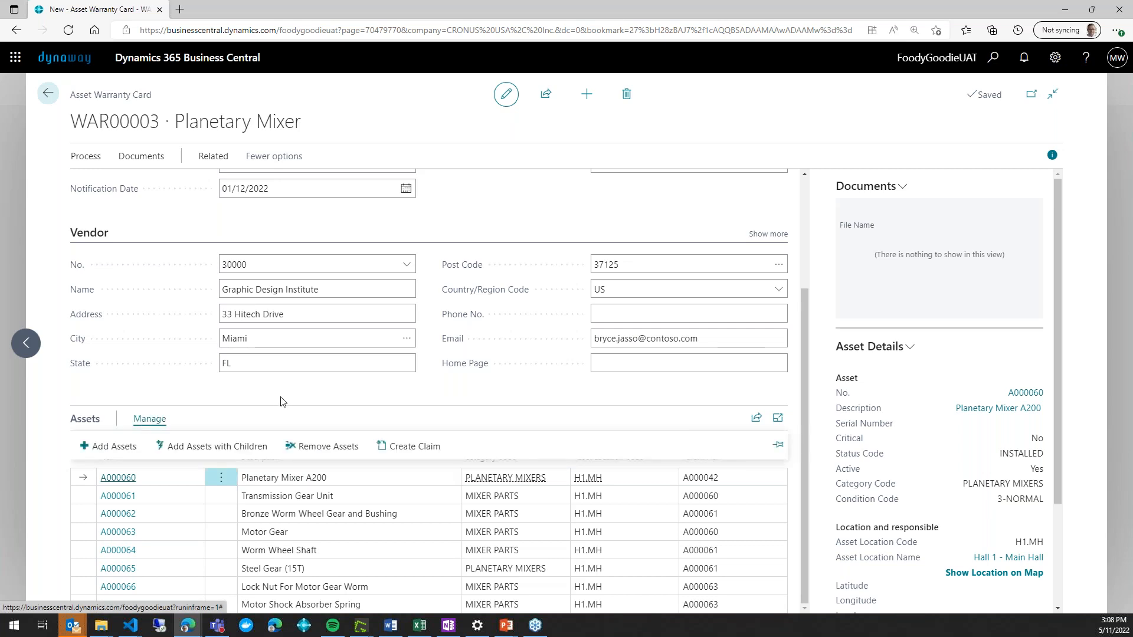
left_click(393, 450)
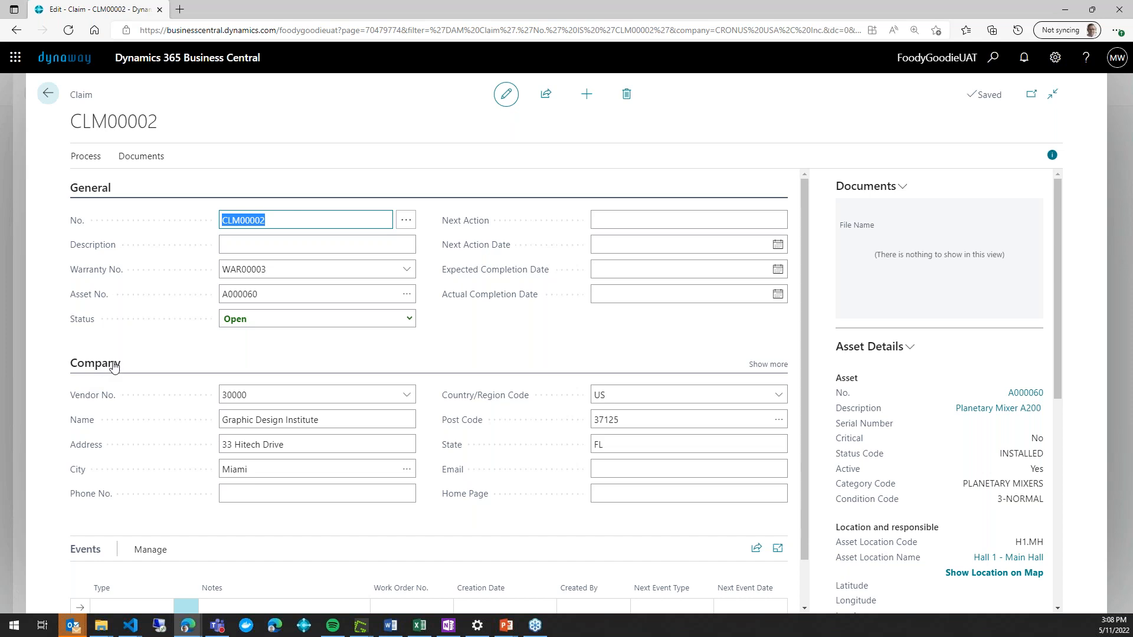
Log an EMAIL event in the claim's events with the note "We email the vendor".
scroll(200, 315, "down", 1)
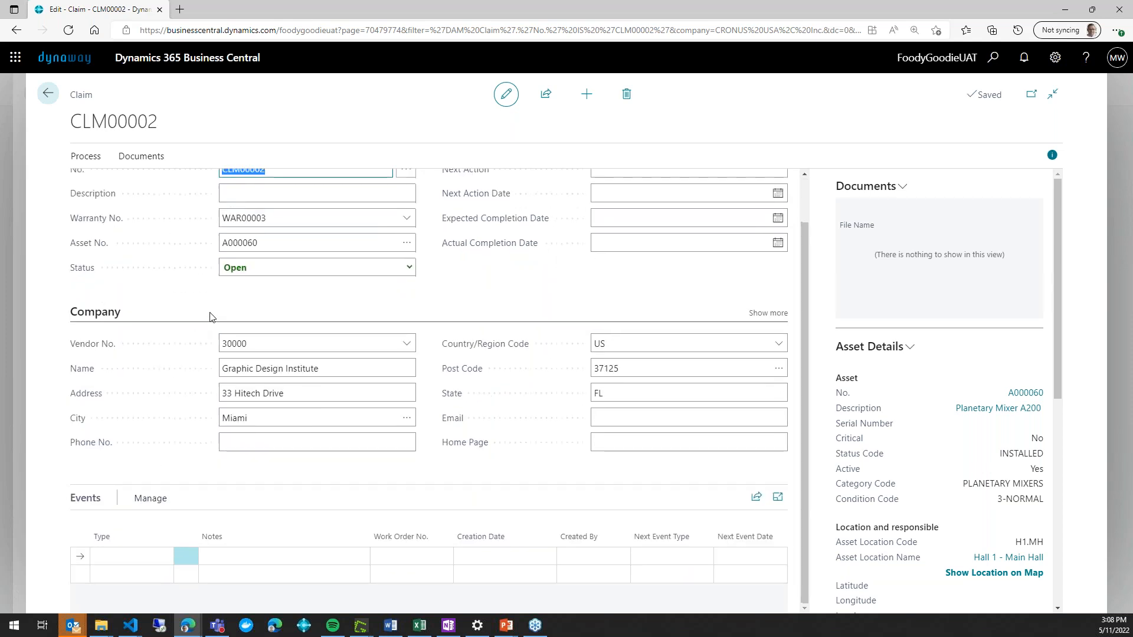
left_click(153, 549)
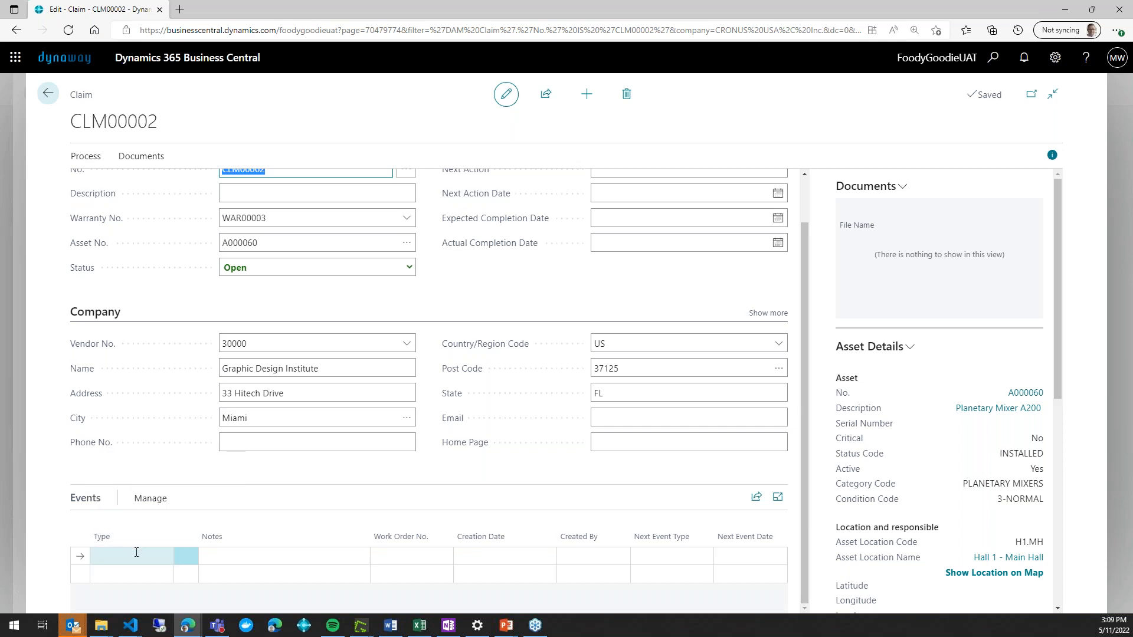
left_click(137, 549)
left_click(156, 549)
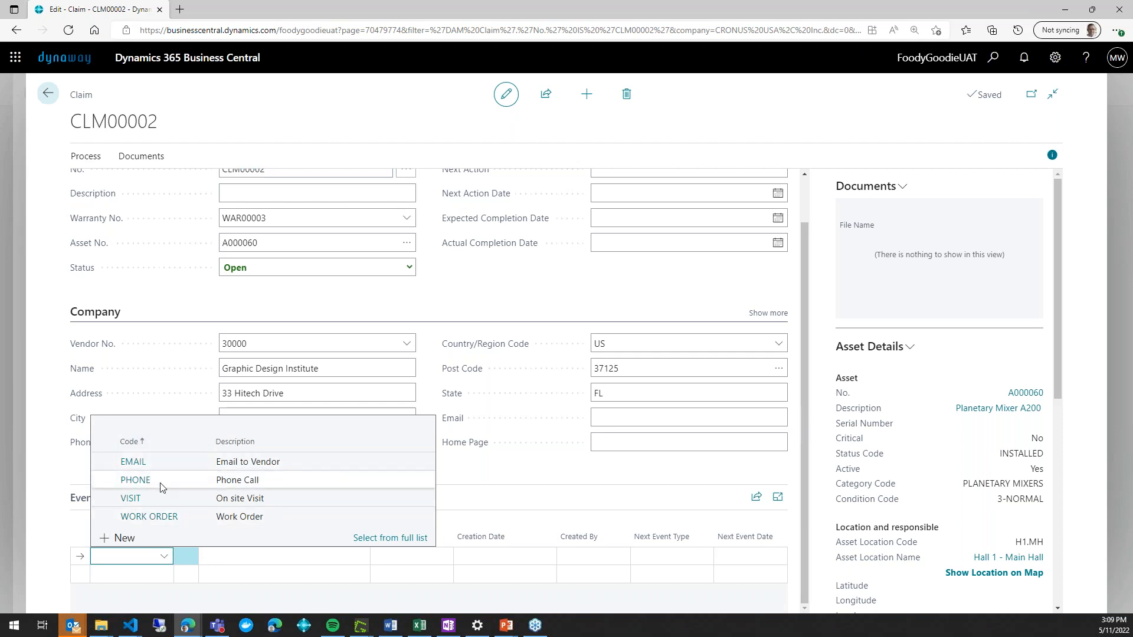
left_click(161, 460)
left_click(270, 552)
type("We")
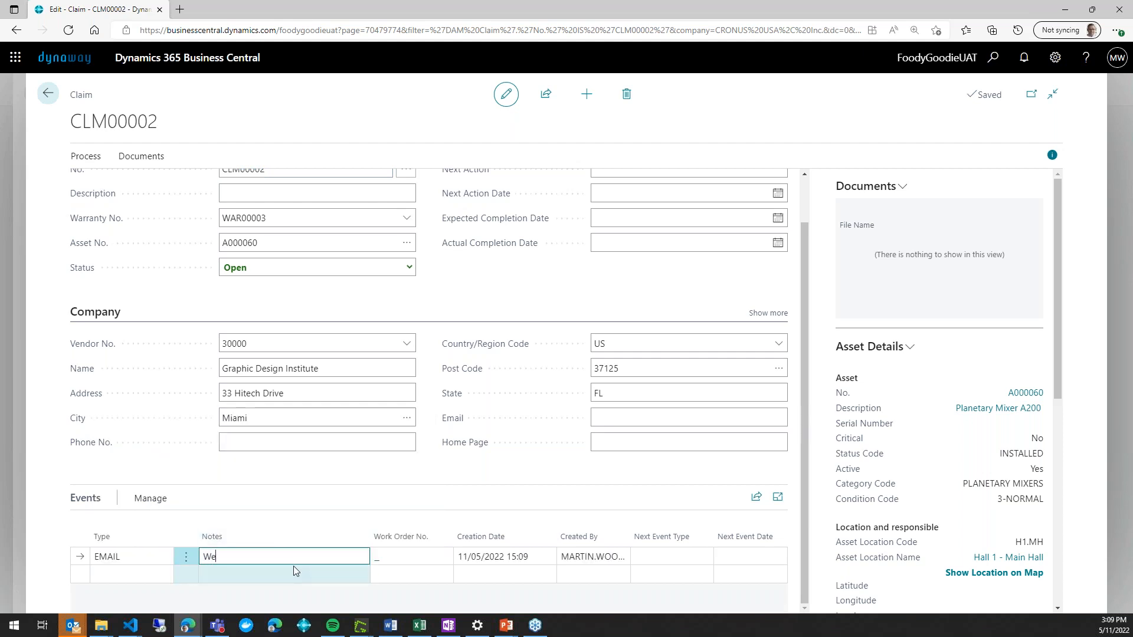
type(" email the vendor")
key("Tab")
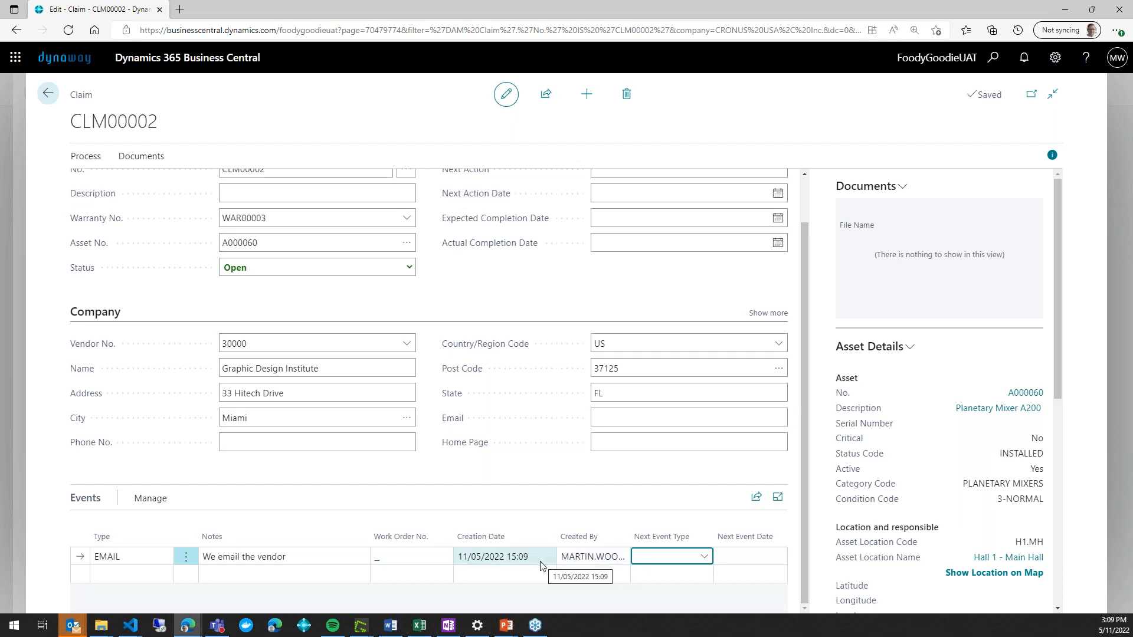
Set the email event's next event type to EMAIL and its next event date to 11/05/2022.
left_click(704, 558)
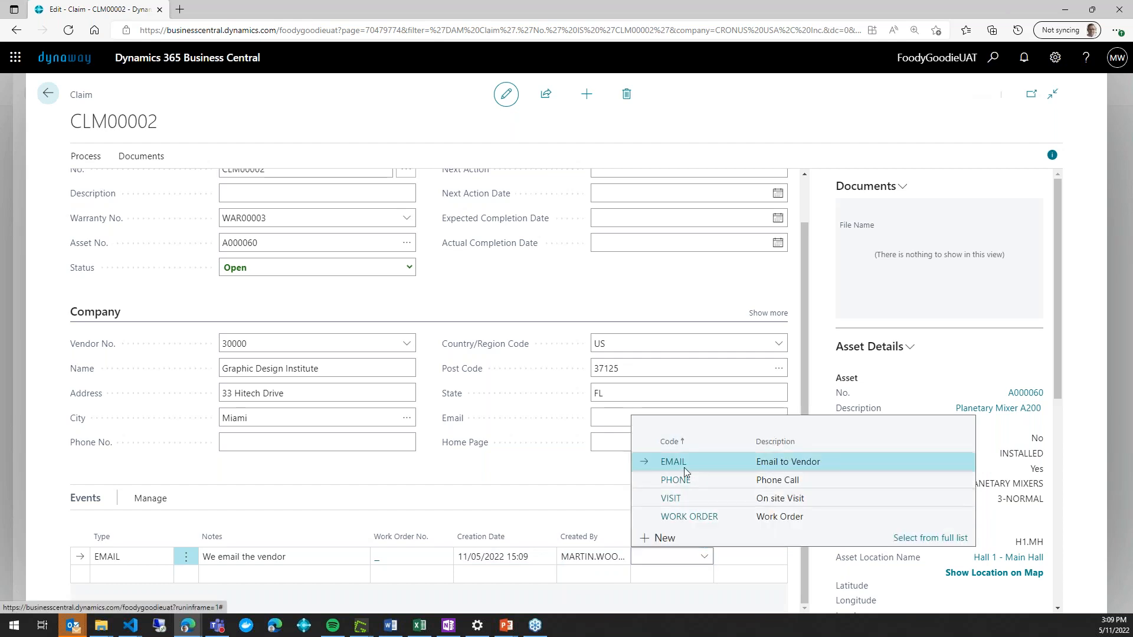
left_click(685, 466)
left_click(730, 553)
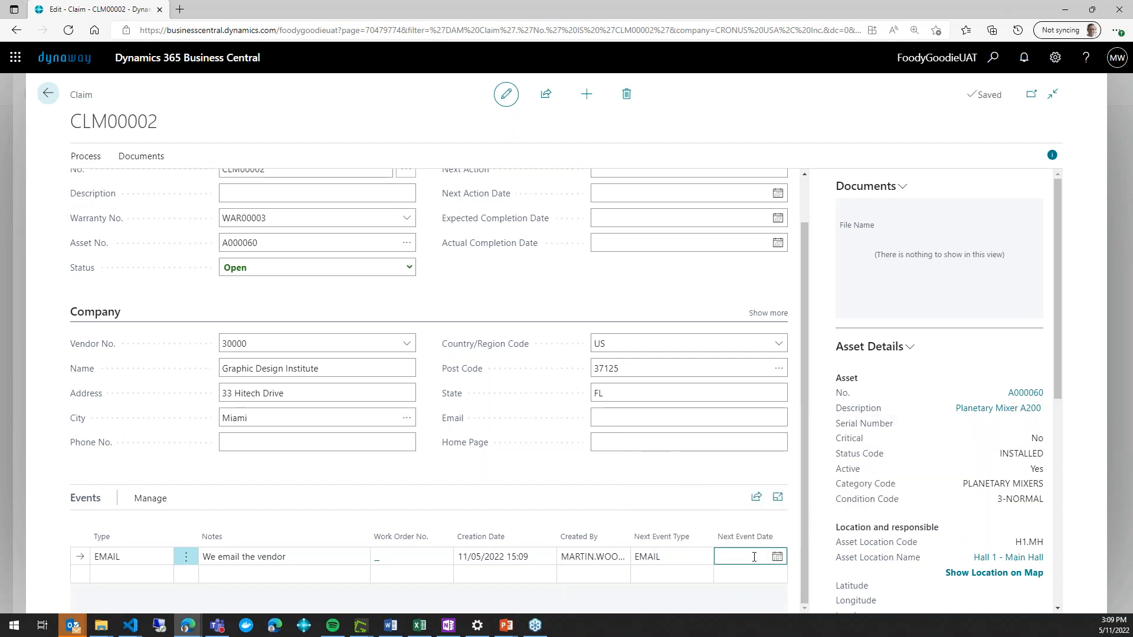
left_click(777, 556)
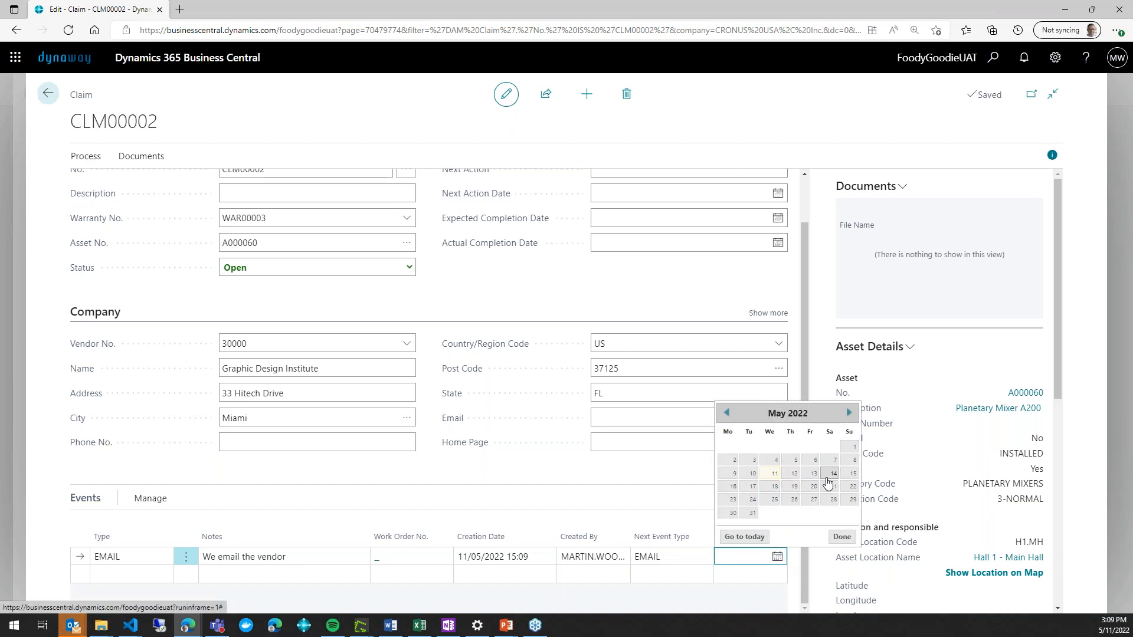
left_click(767, 475)
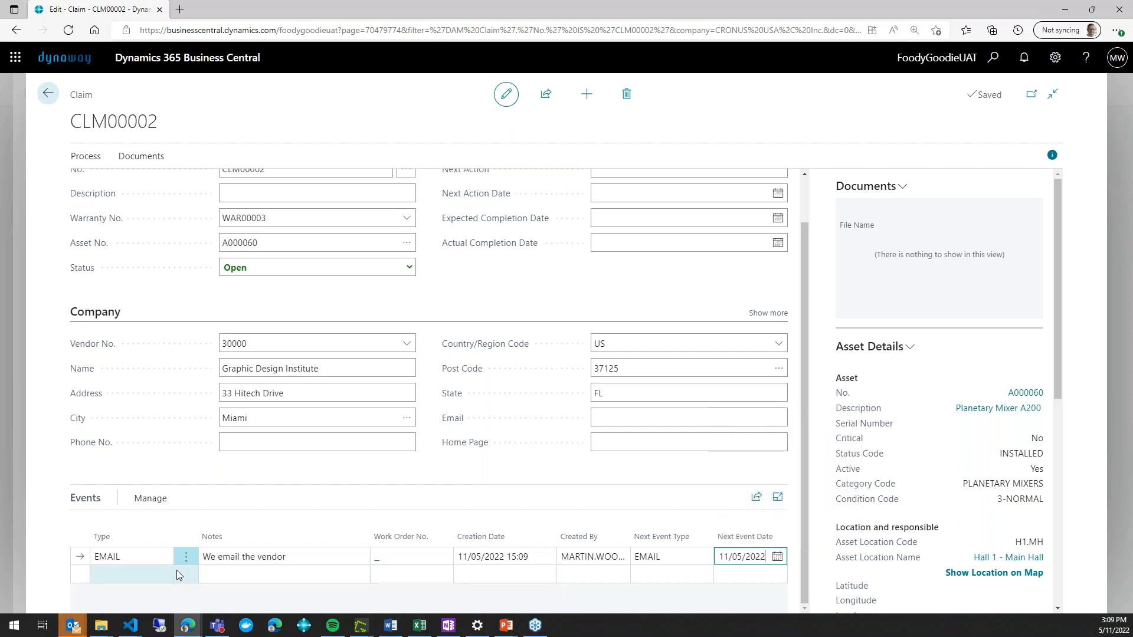
Change the email event's next event type to PHONE.
left_click(667, 562)
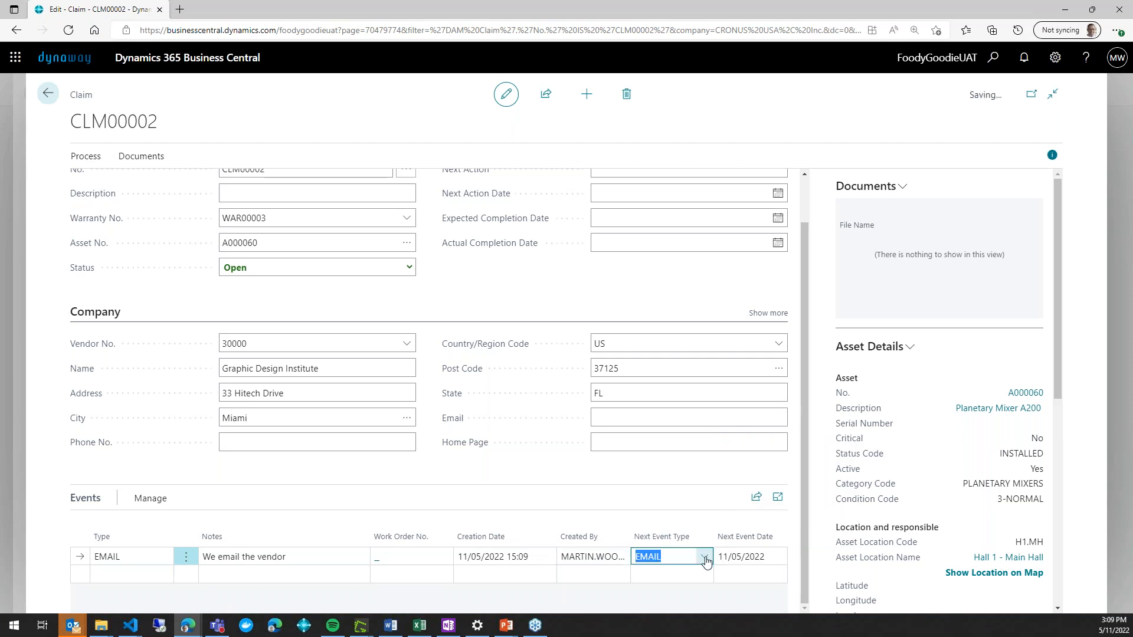
left_click(704, 557)
left_click(688, 483)
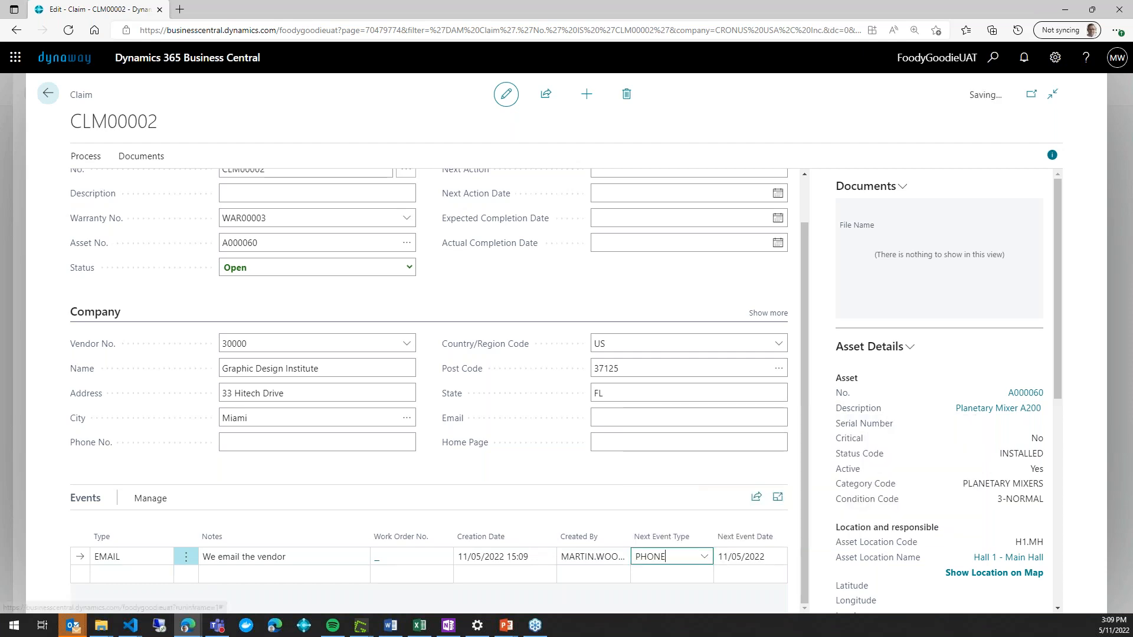
Log a second claim event of type PHONE with a note about calling the contact by name to ask for the status.
left_click(141, 574)
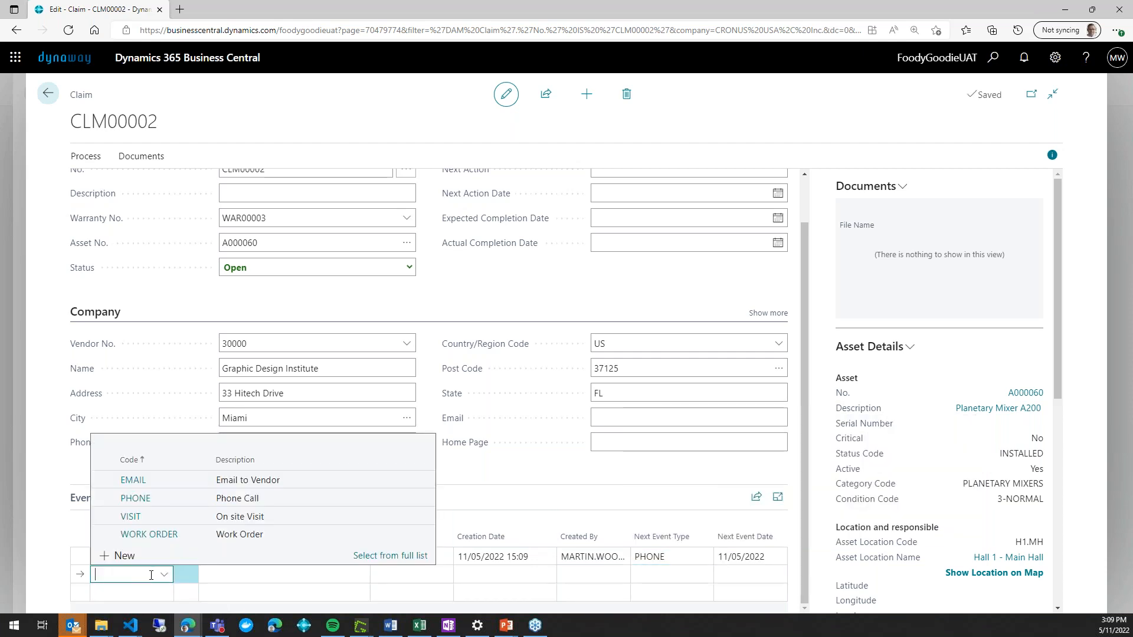
left_click(137, 498)
left_click(315, 573)
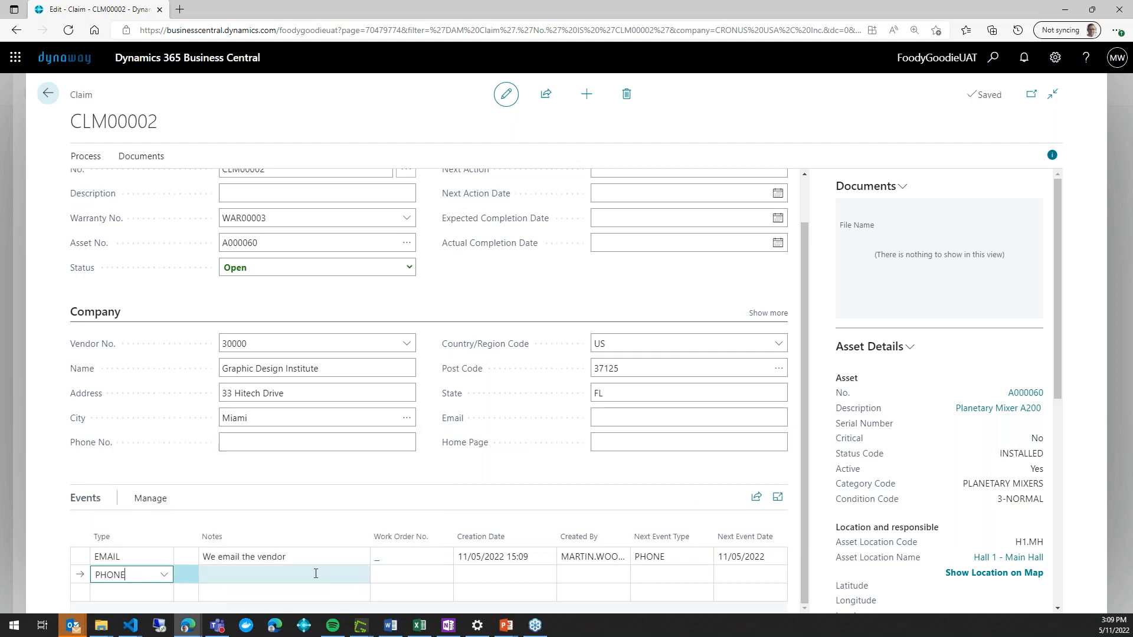
type("W")
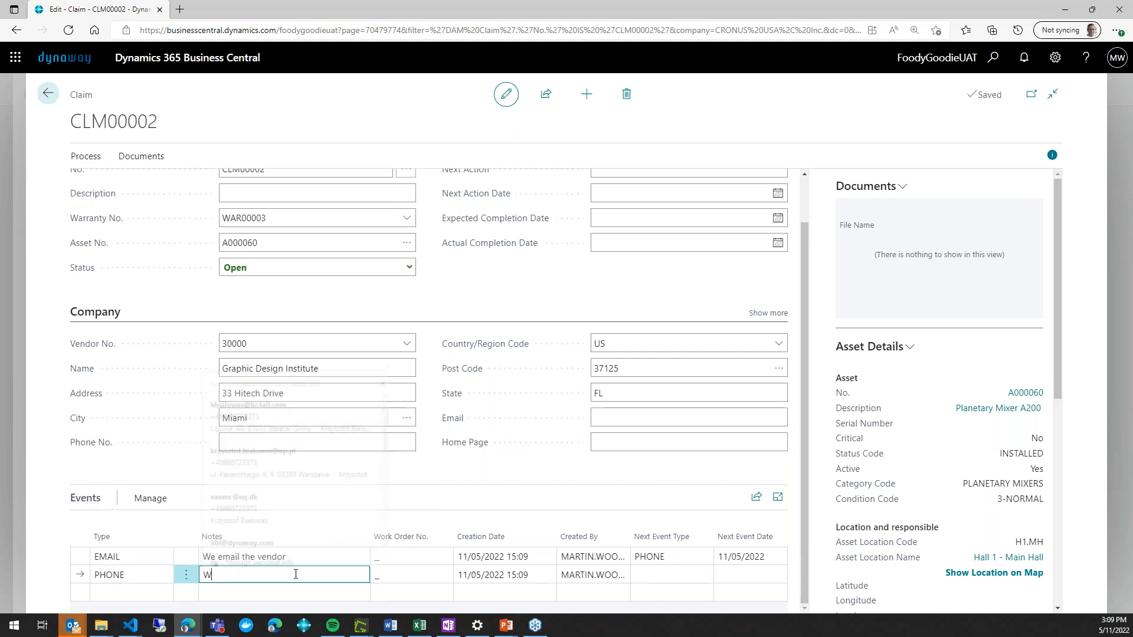
type("e call and ask Jo")
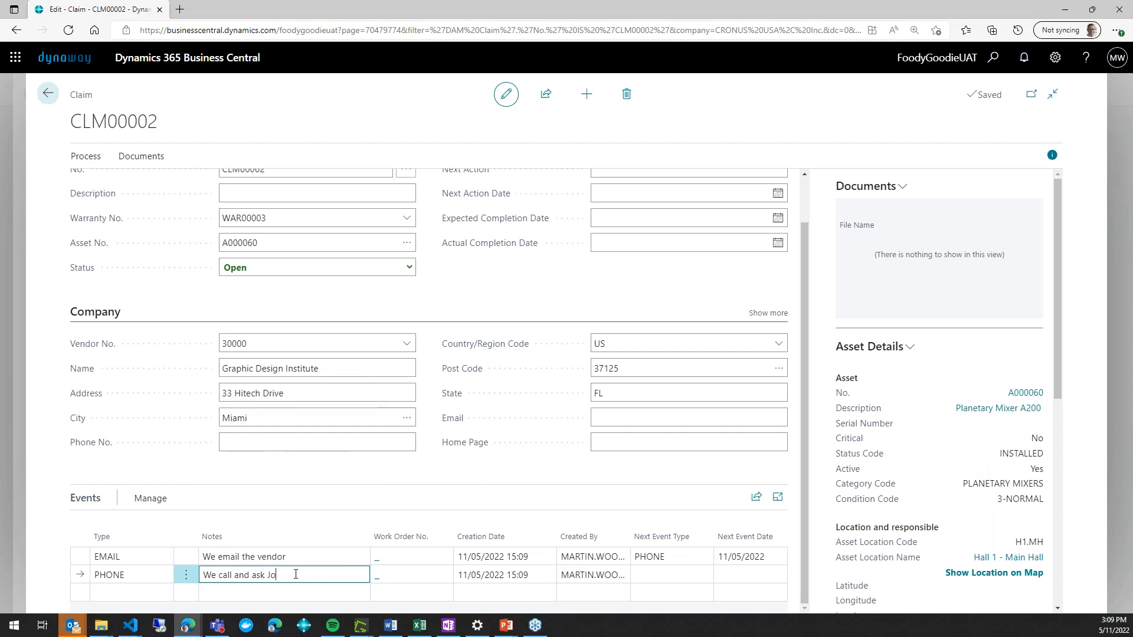
type("hn of the status")
key("Tab")
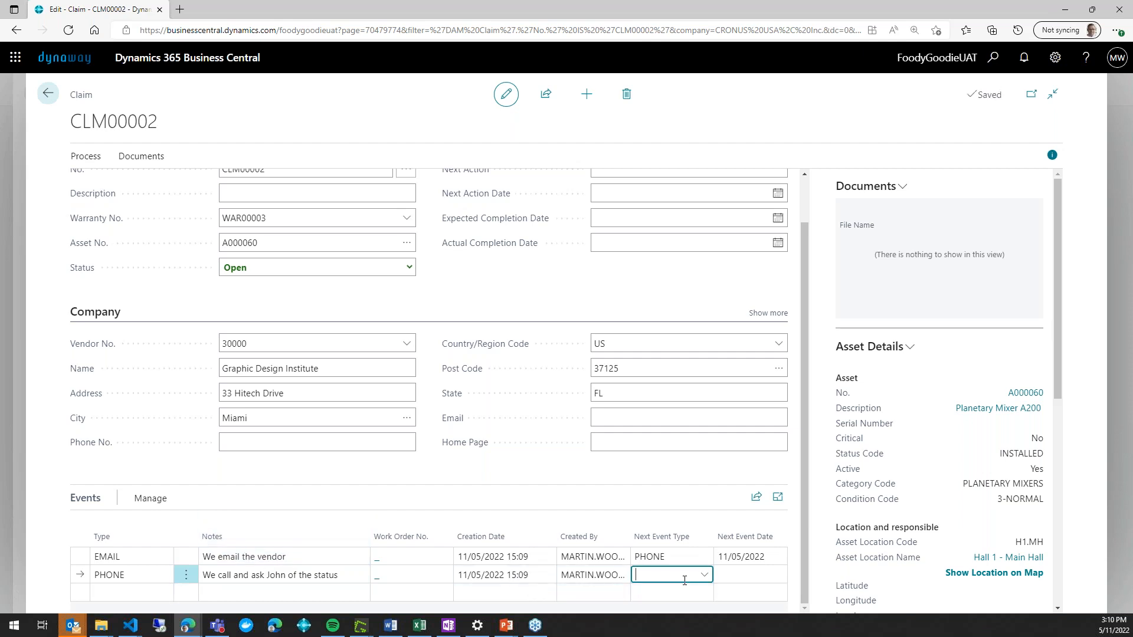
Set the phone event's next event type to WORK ORDER with 11/05/2022 as the next event date.
left_click(706, 575)
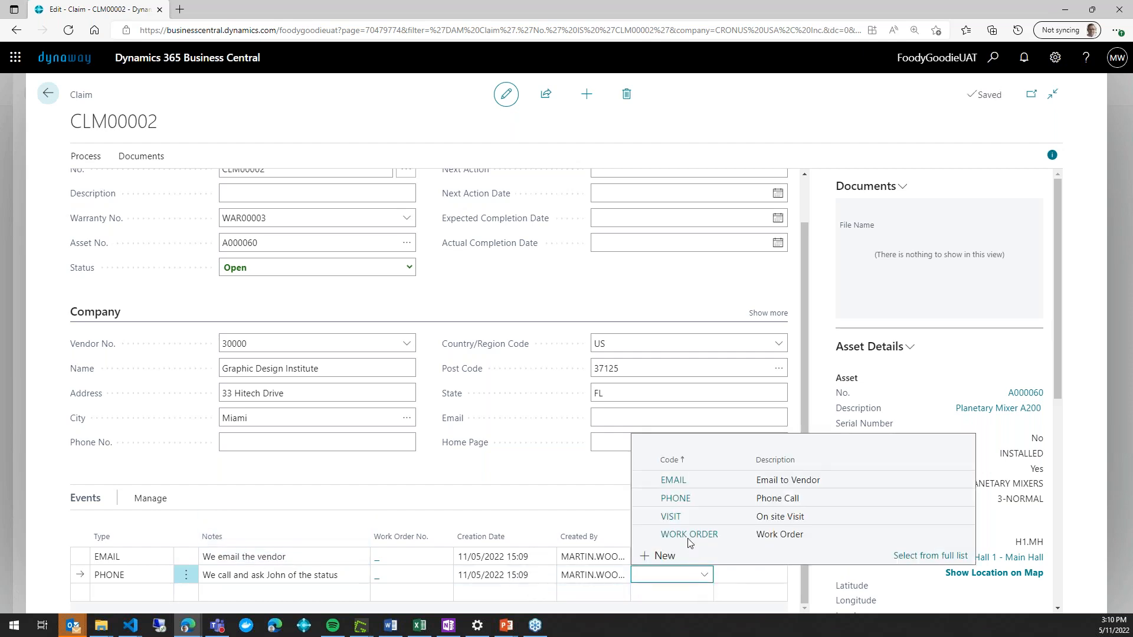
left_click(715, 536)
left_click(716, 534)
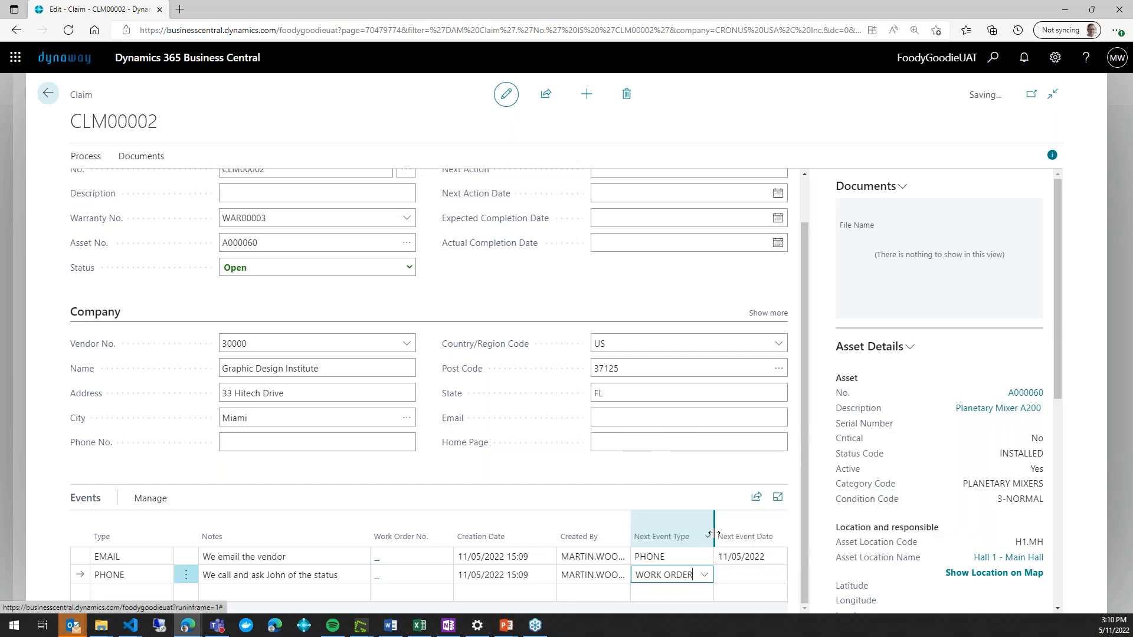
left_click(731, 569)
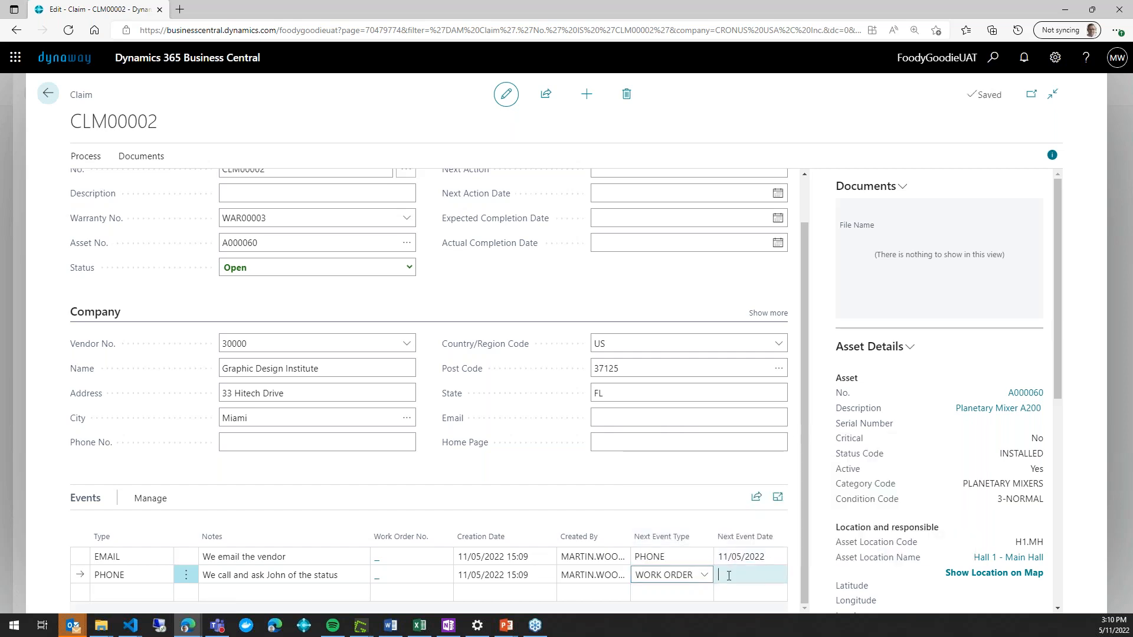
left_click(777, 575)
left_click(775, 492)
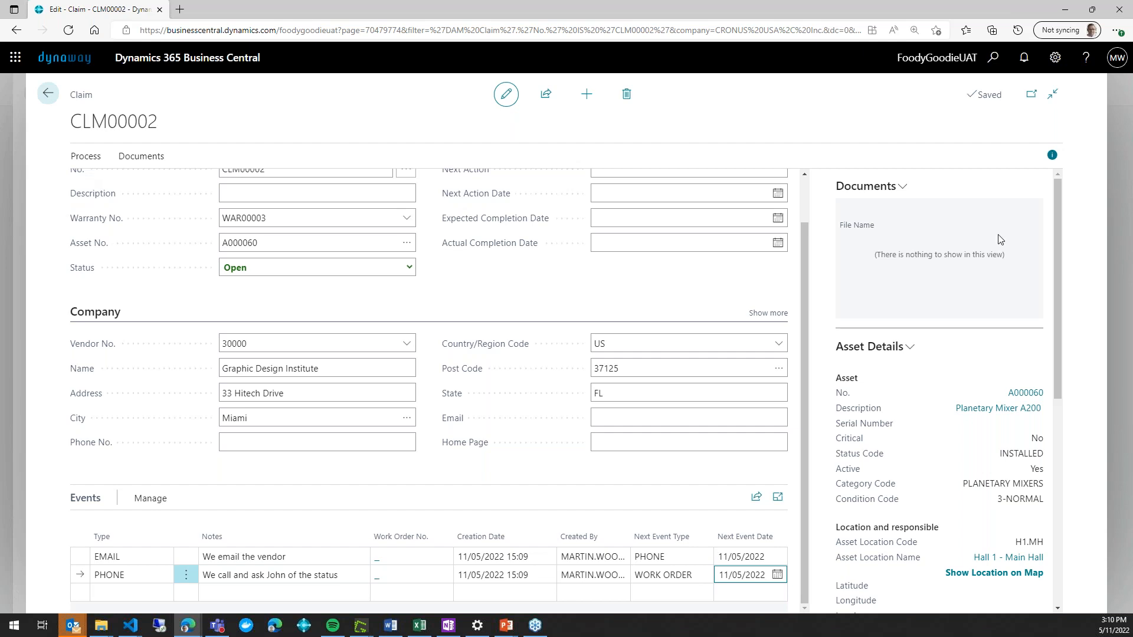
left_click(875, 187)
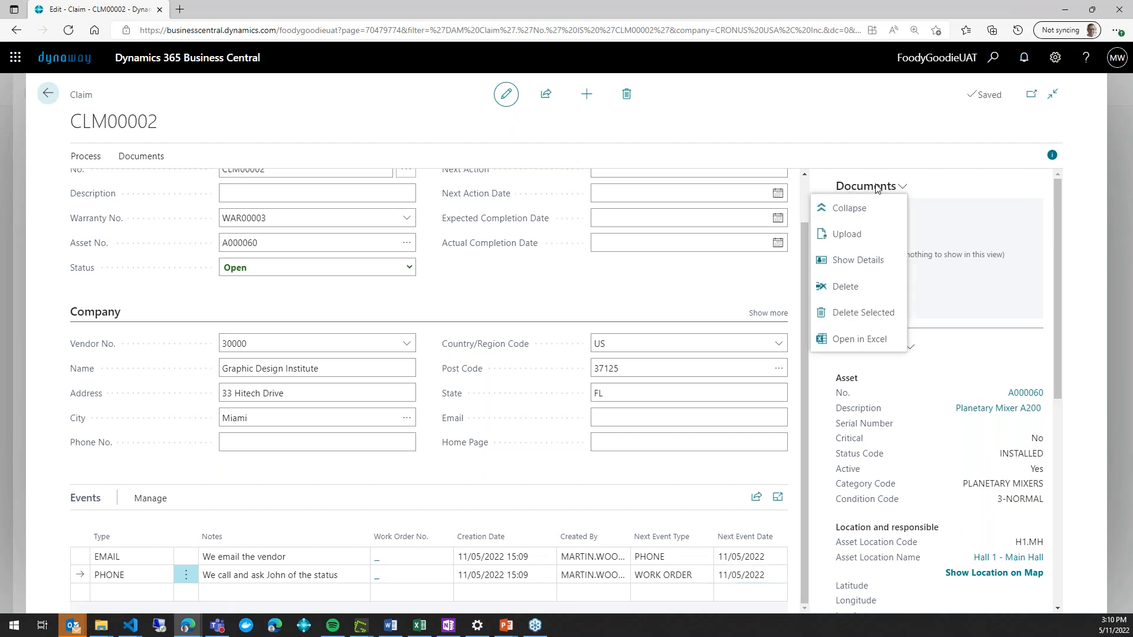
left_click(86, 156)
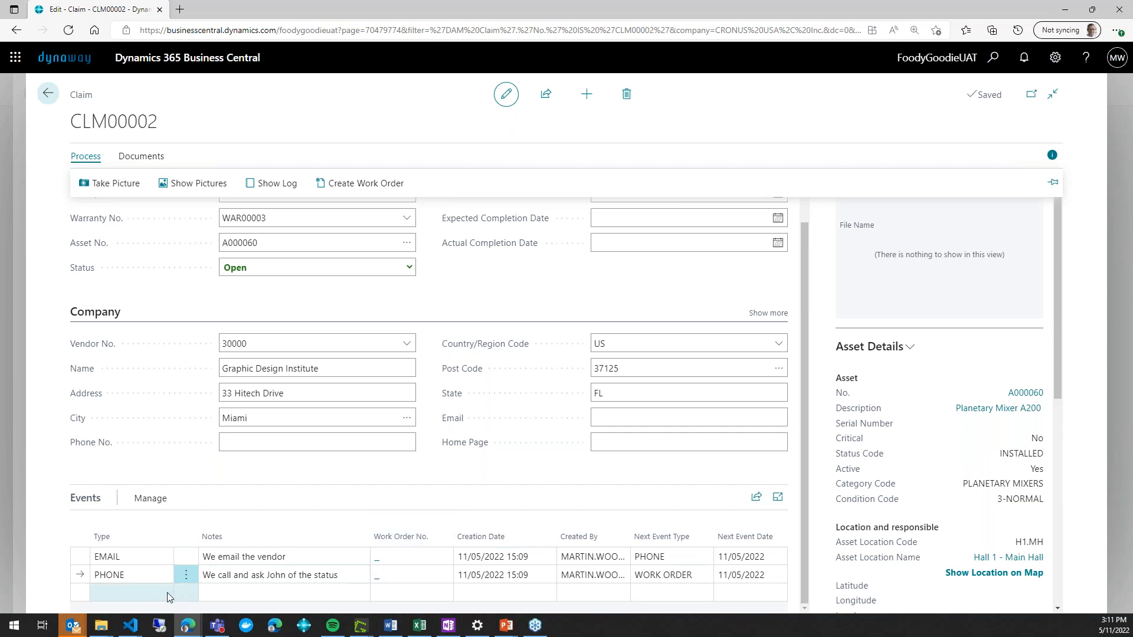
left_click(162, 576)
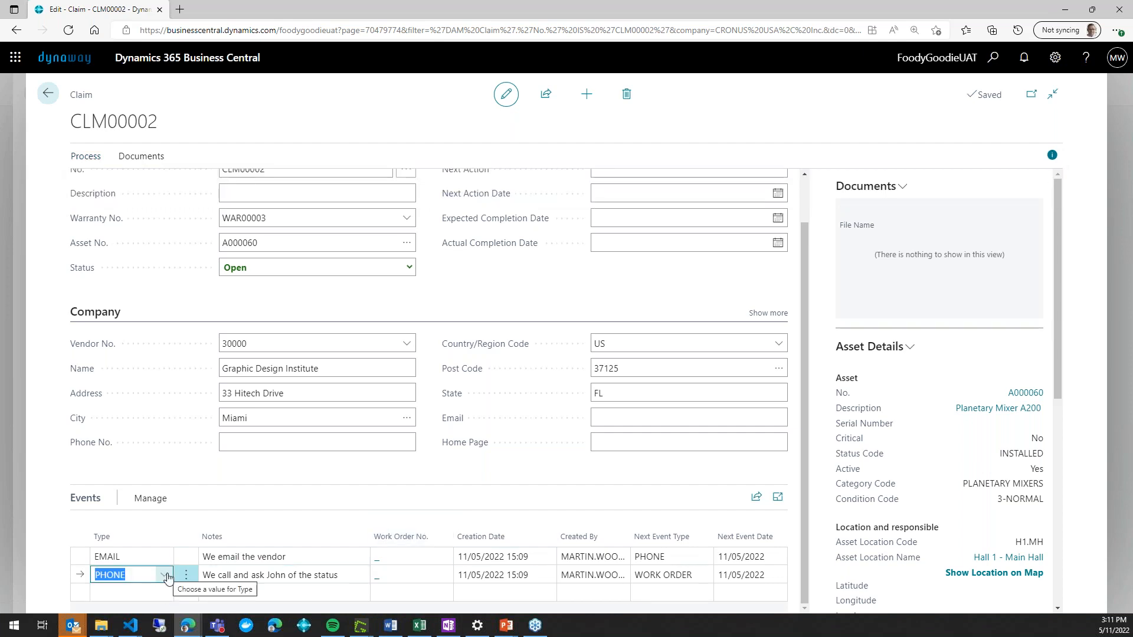
left_click(166, 576)
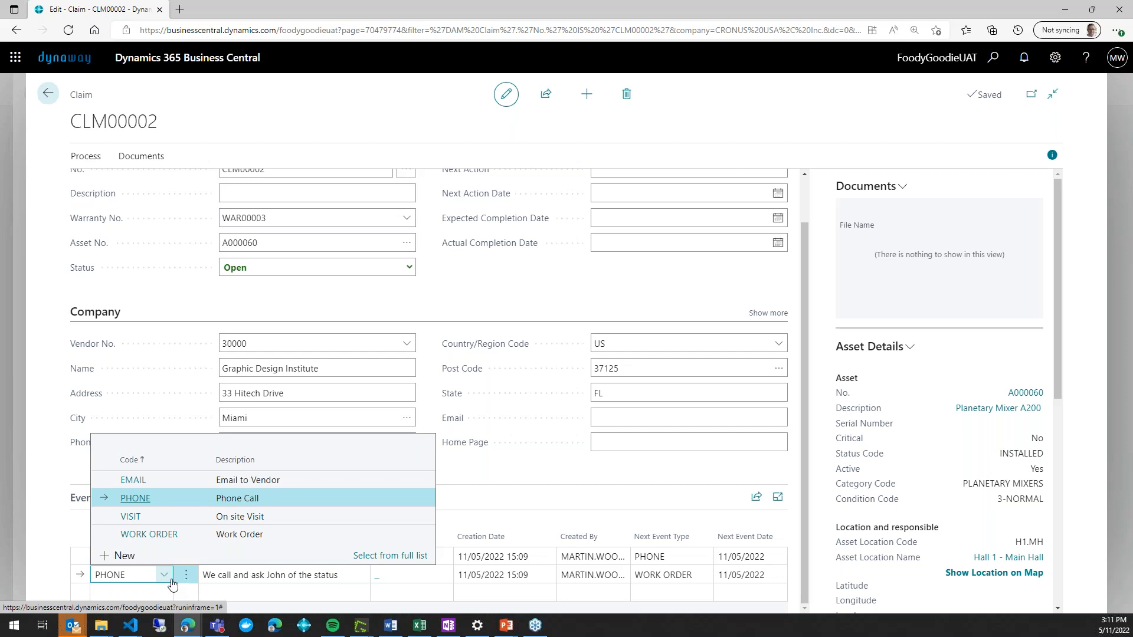
left_click(361, 300)
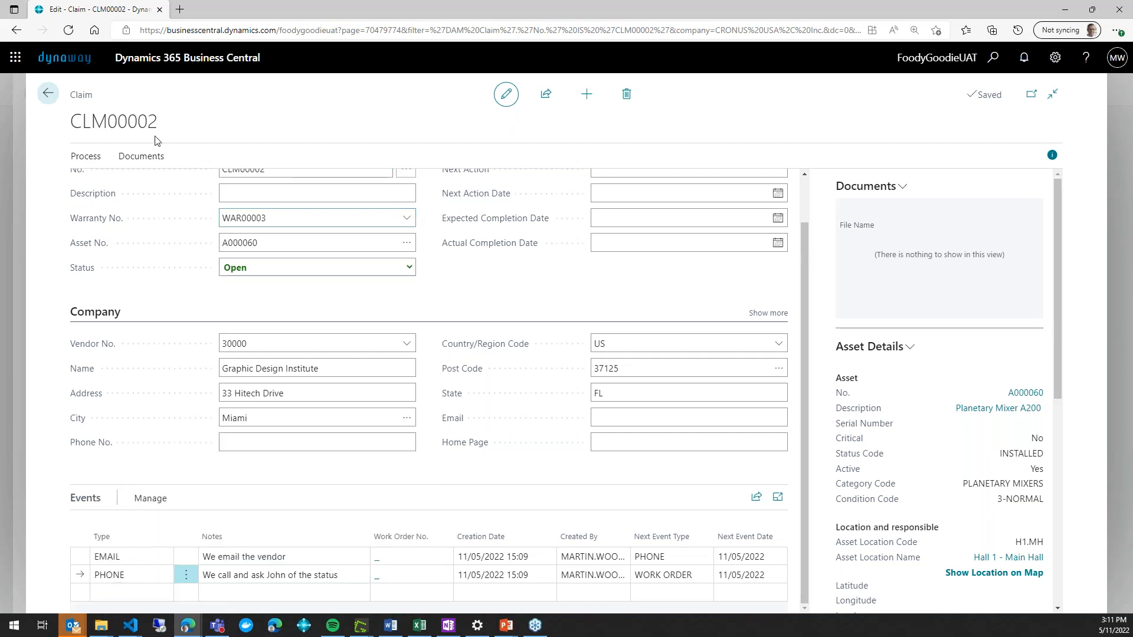
Start a one-off work order from the claim and describe it as "Inspection after claim repair".
left_click(98, 159)
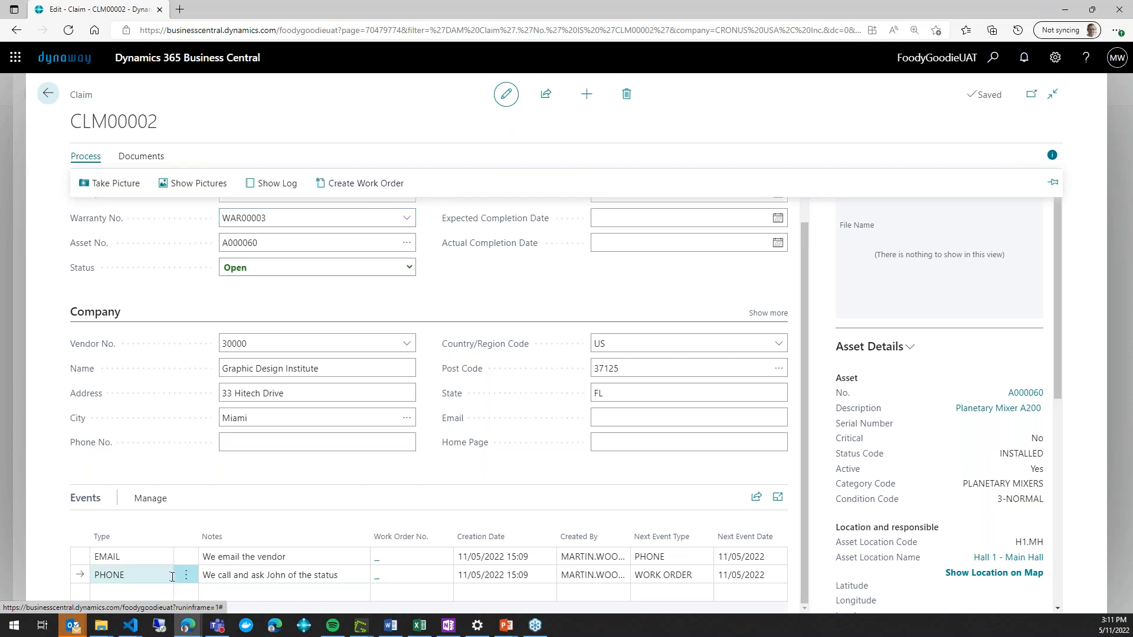
left_click(347, 185)
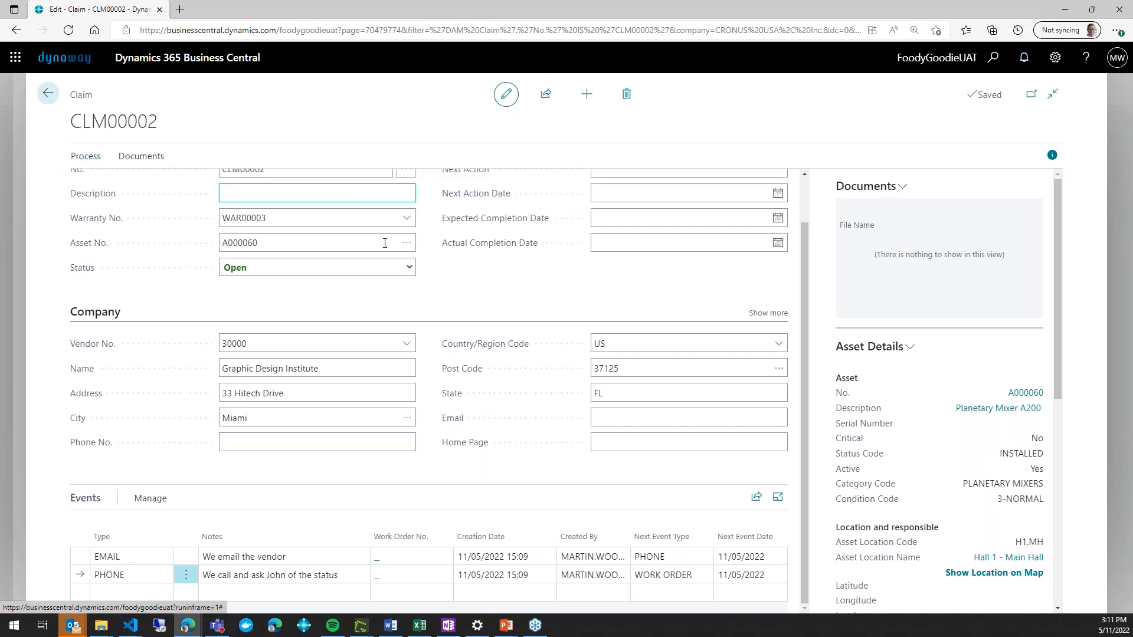
left_click(544, 354)
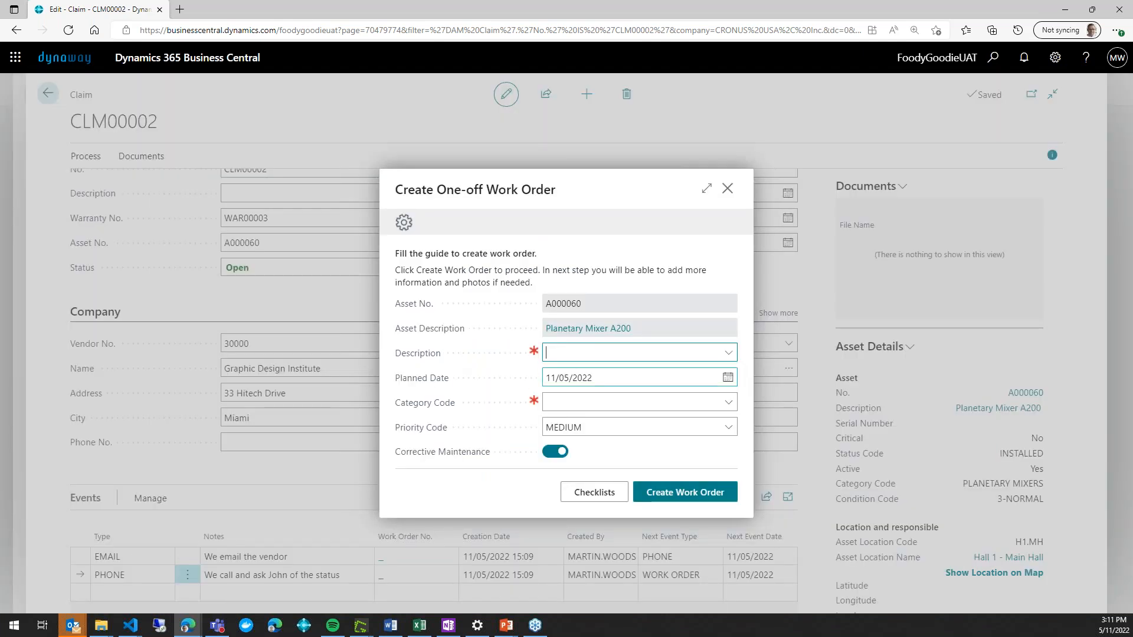
type("Inspection after ")
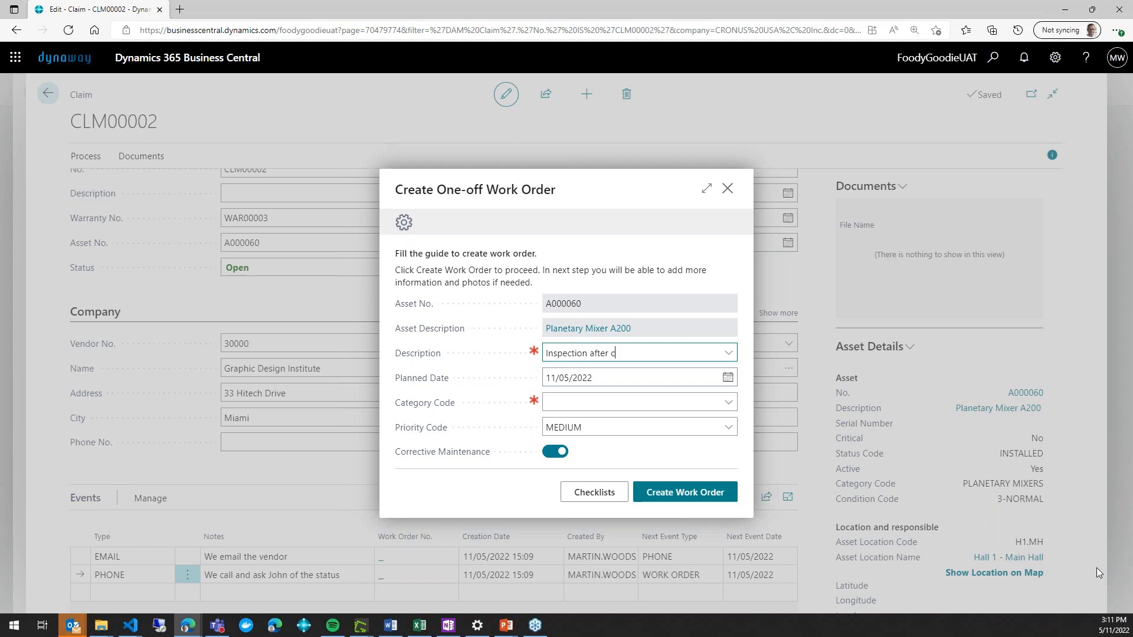
type("claim repair")
key("Tab")
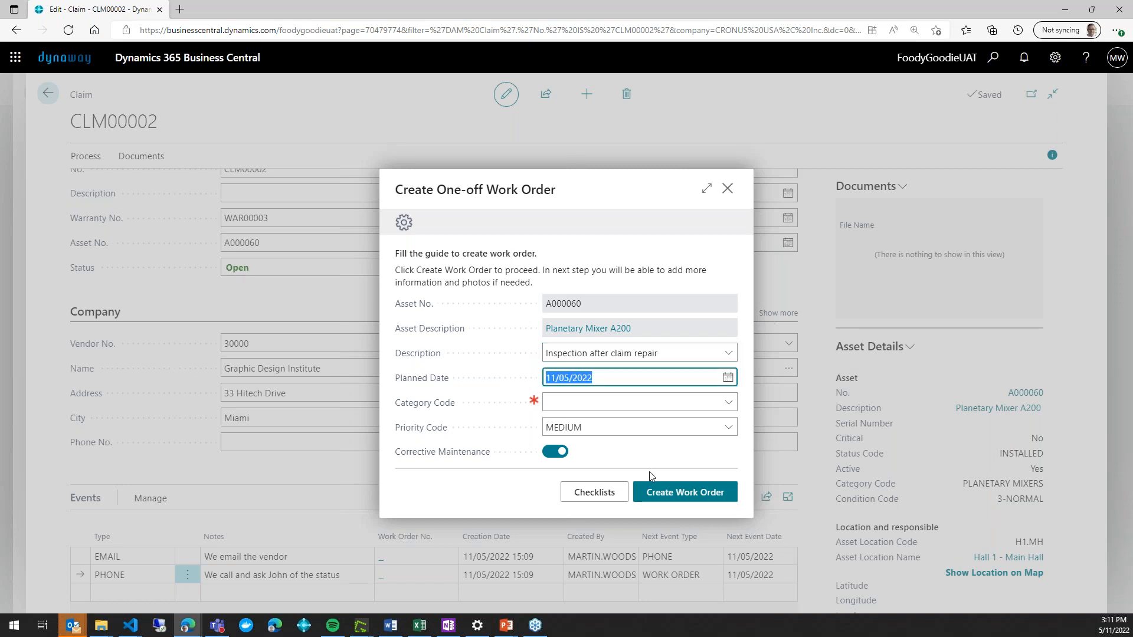
Assign the GENERAL INSPECTION category to the one-off work order and create it.
left_click(730, 403)
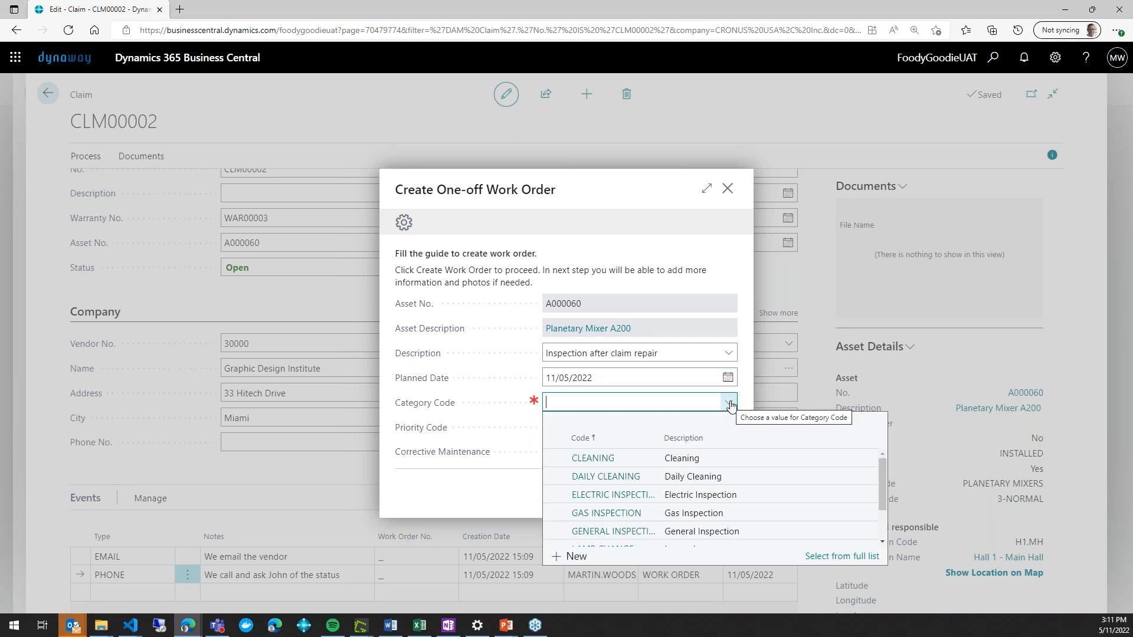
scroll(617, 507, "down", 2)
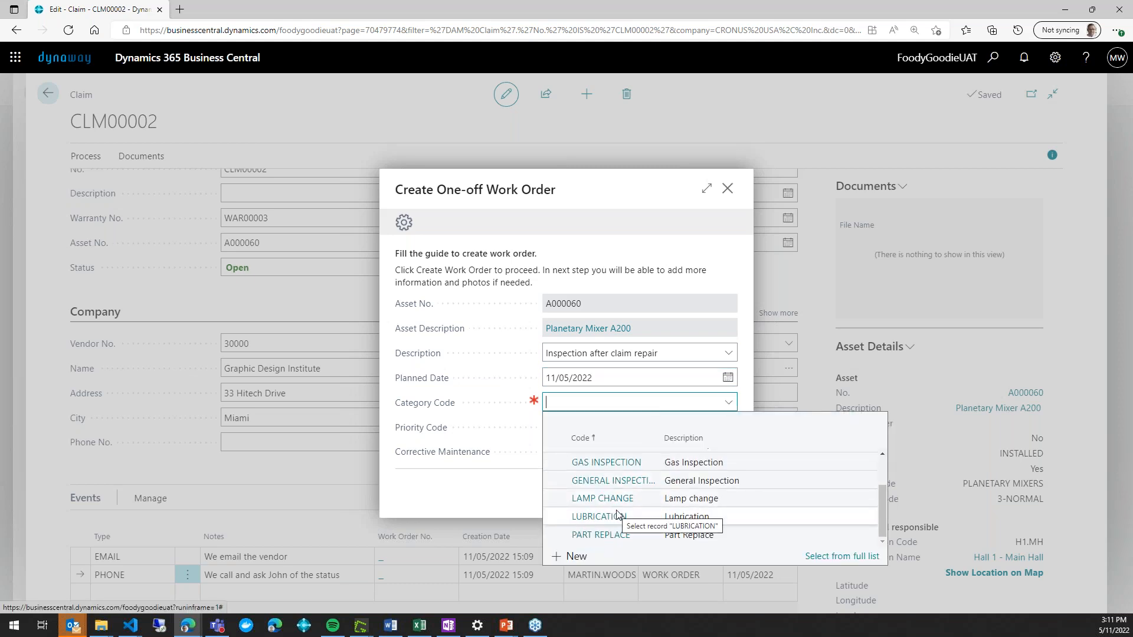
scroll(619, 512, "up", 2)
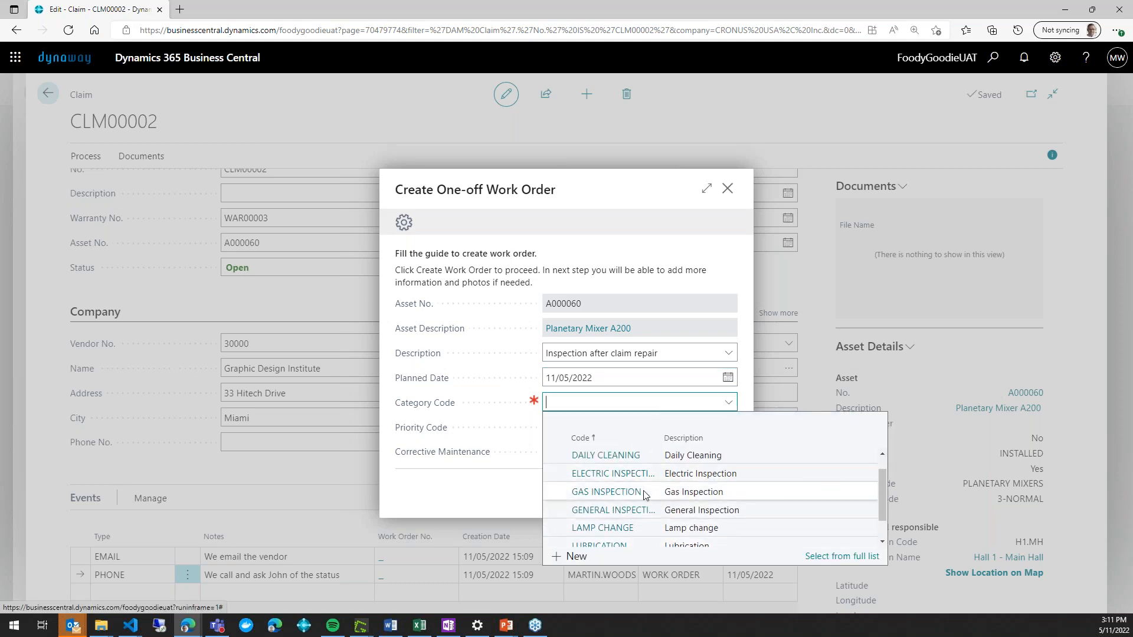
left_click(642, 511)
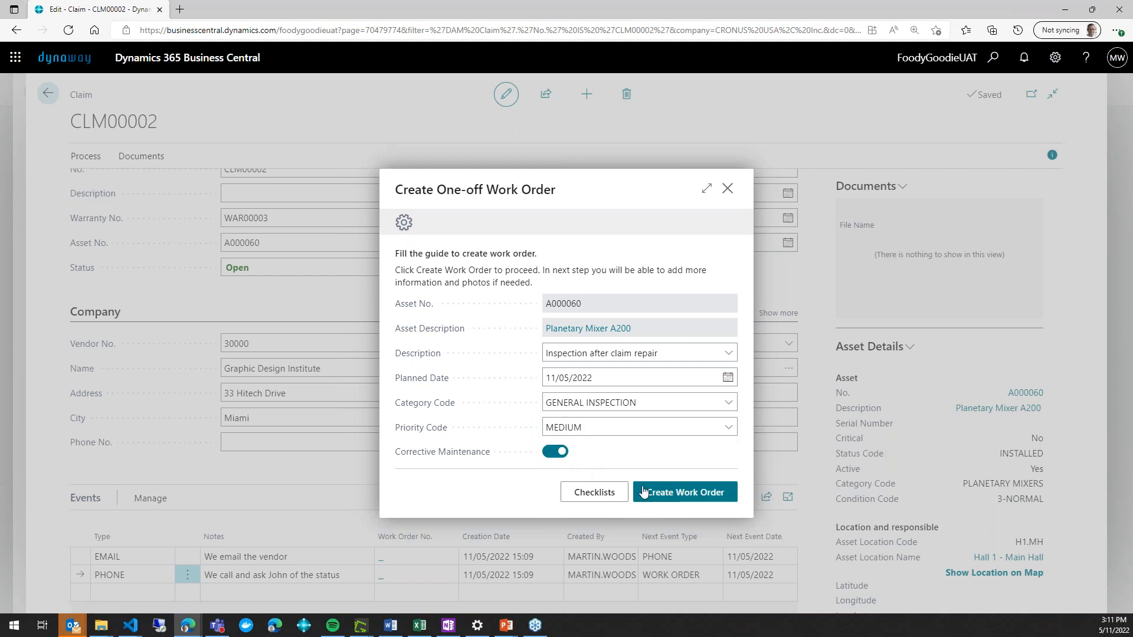
left_click(693, 492)
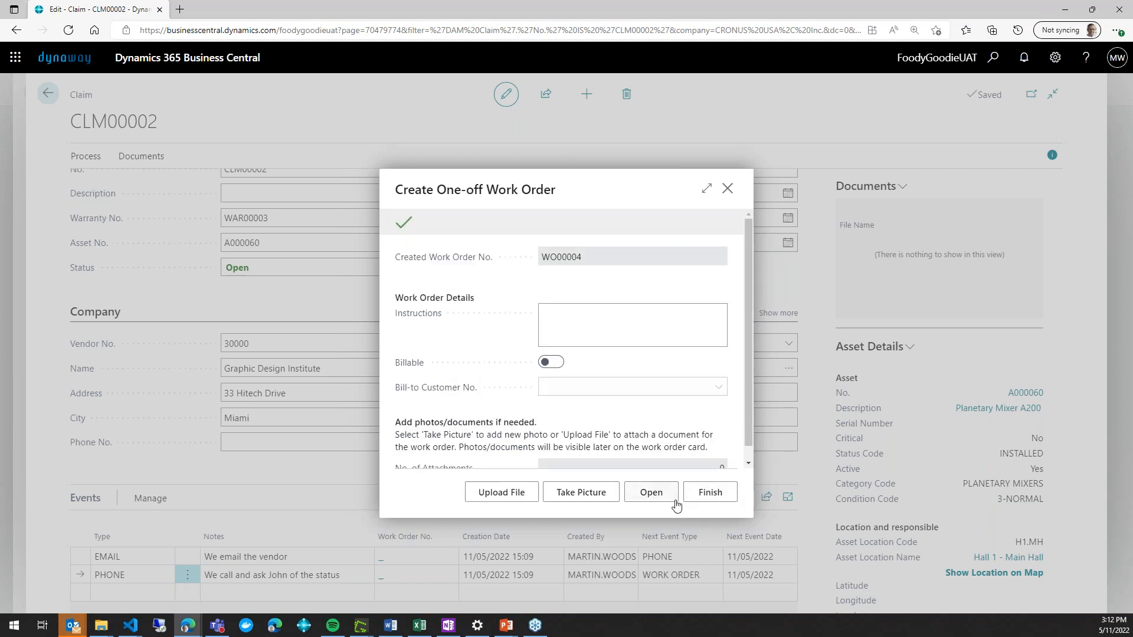
Finish the one-off work order dialog and open the new work order from the claim's events to examine its full general, warranty and claim details.
left_click(721, 496)
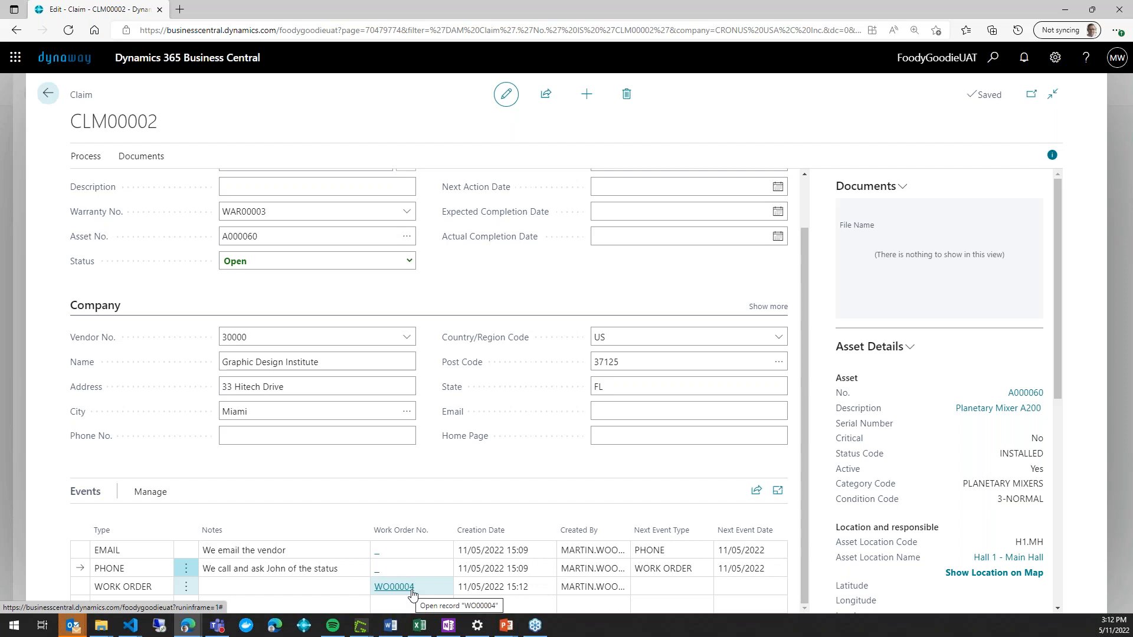
left_click(384, 596)
left_click(389, 588)
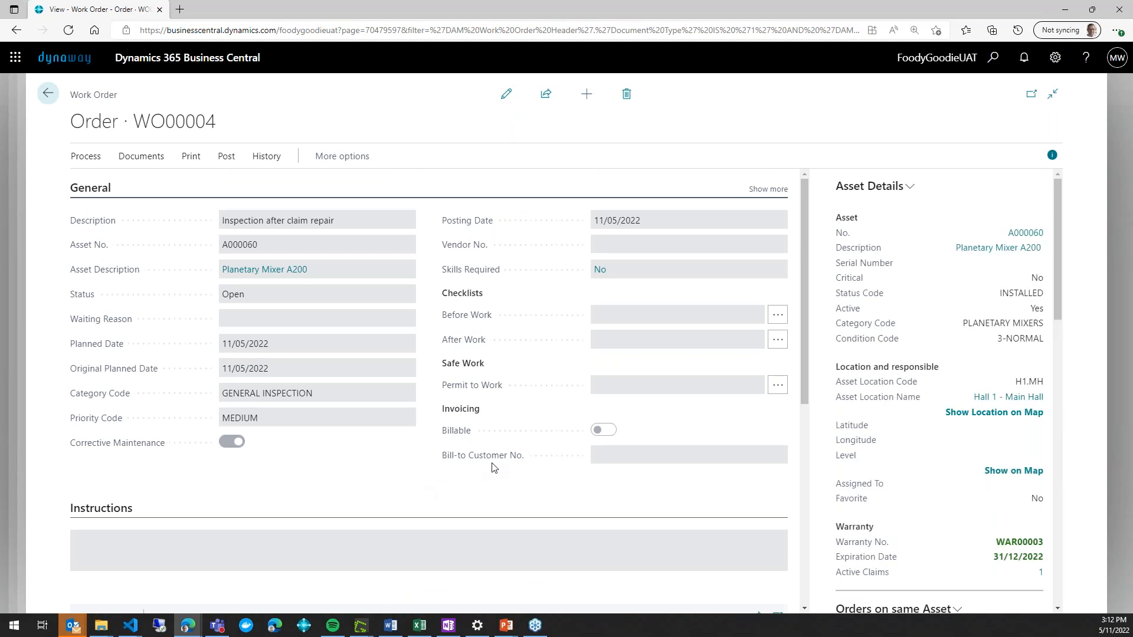
left_click(762, 191)
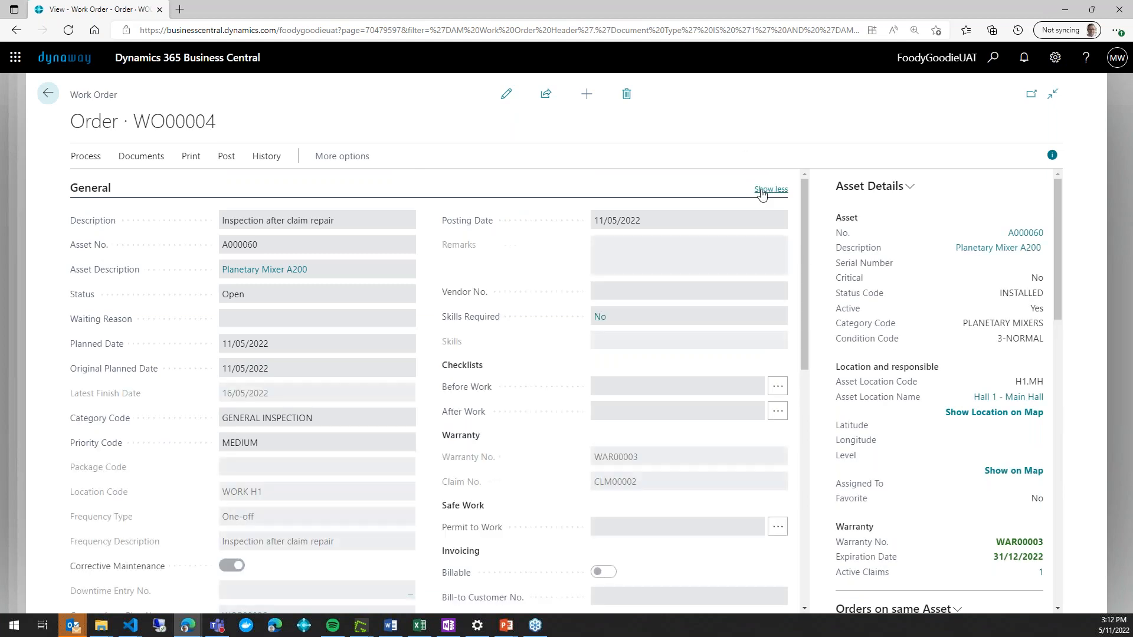
mouse_move(469, 463)
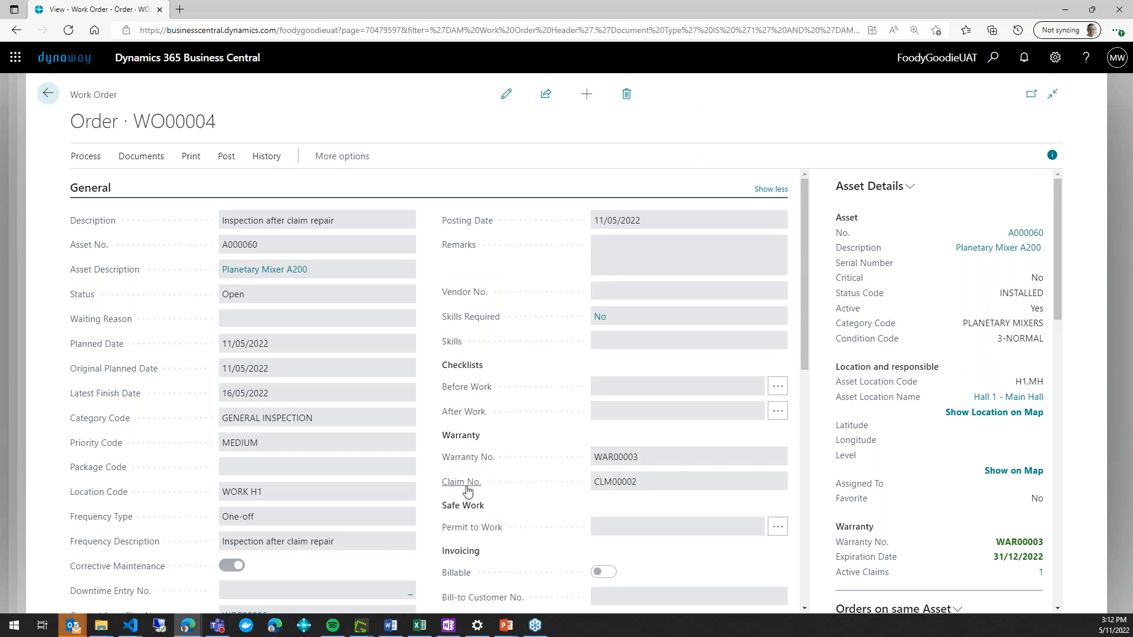
mouse_move(467, 491)
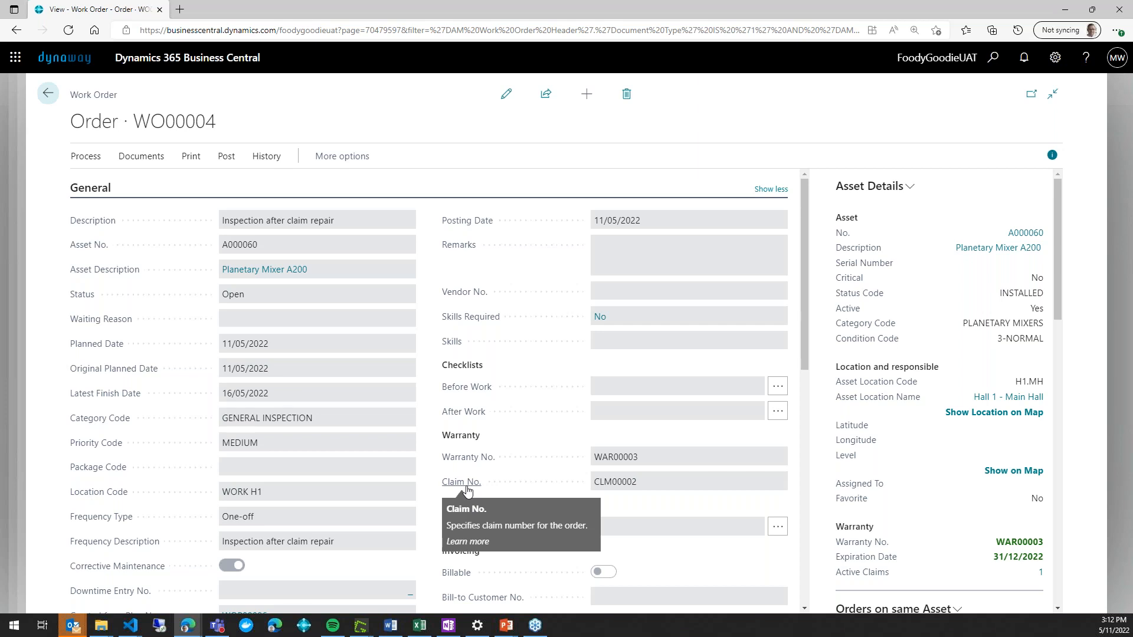
scroll(468, 491, "down", 5)
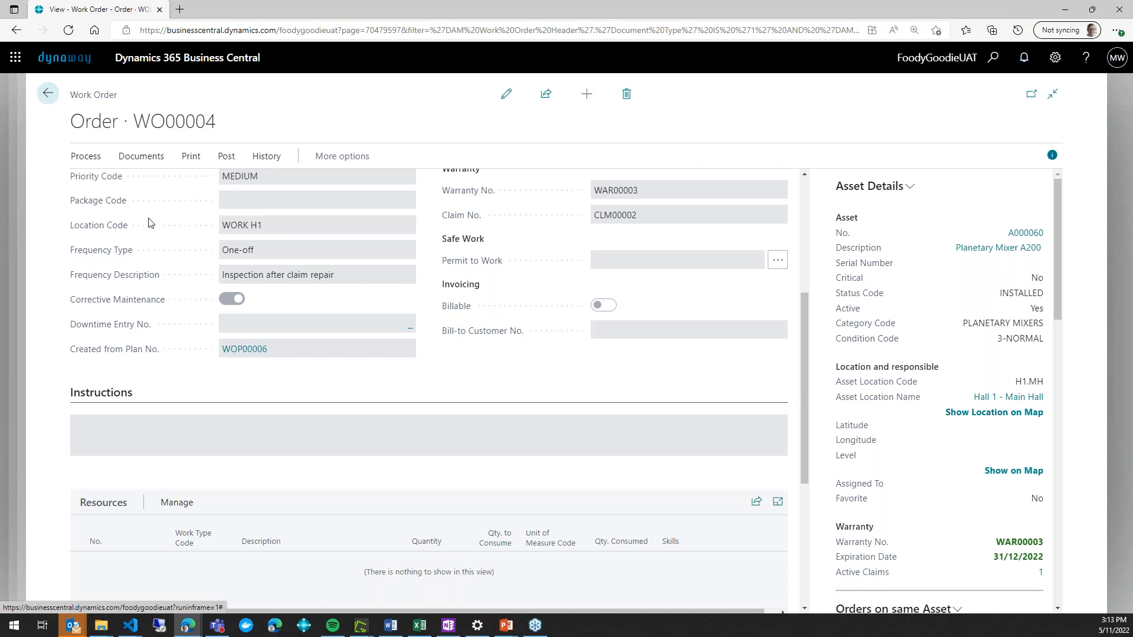
Go back to the claim, set its status to Closed, and return to the Planetary Mixer warranty card.
left_click(47, 96)
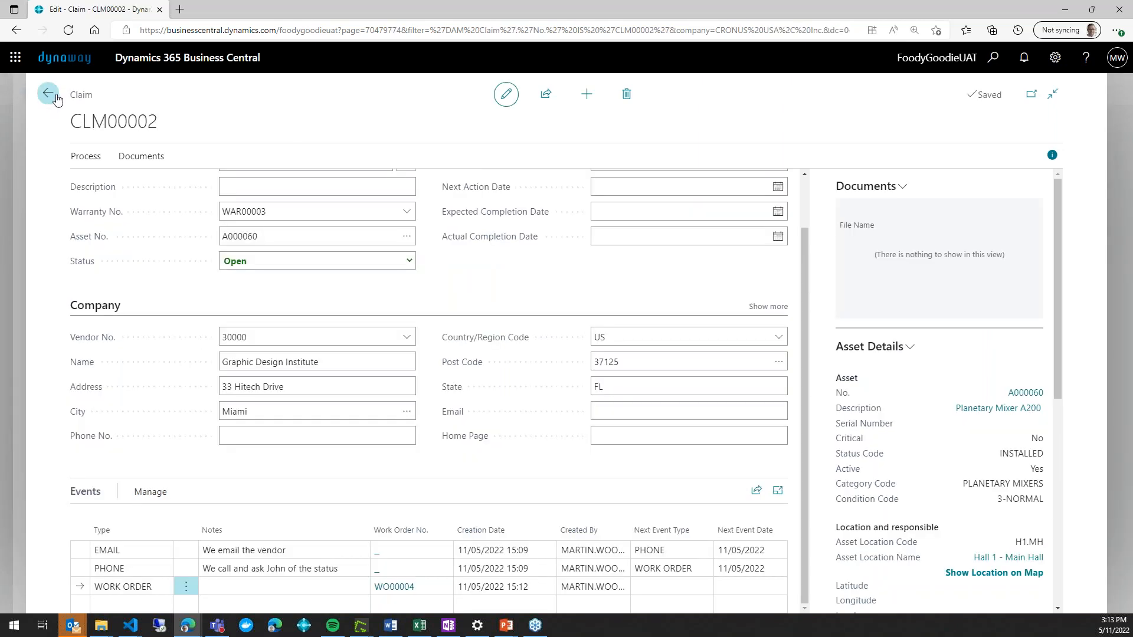
left_click(404, 262)
left_click(338, 301)
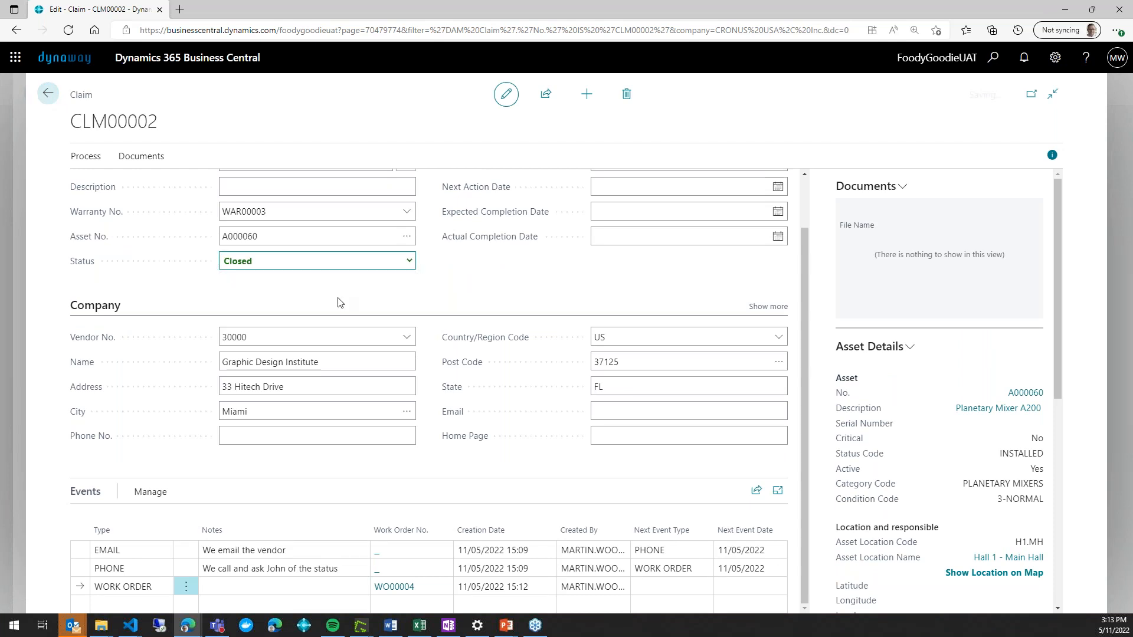
left_click(46, 95)
scroll(562, 354, "up", 3)
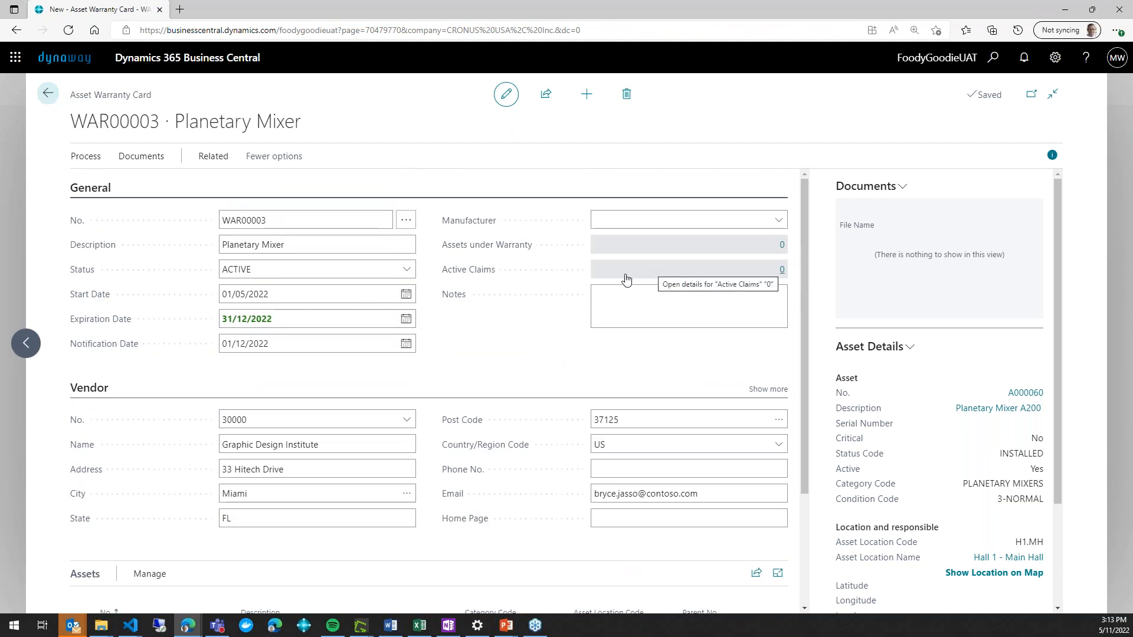
Review the asset warranties list in the Expired Warranties, Expiring Warranties and Active Claims views, and switch back to the All view.
left_click(48, 93)
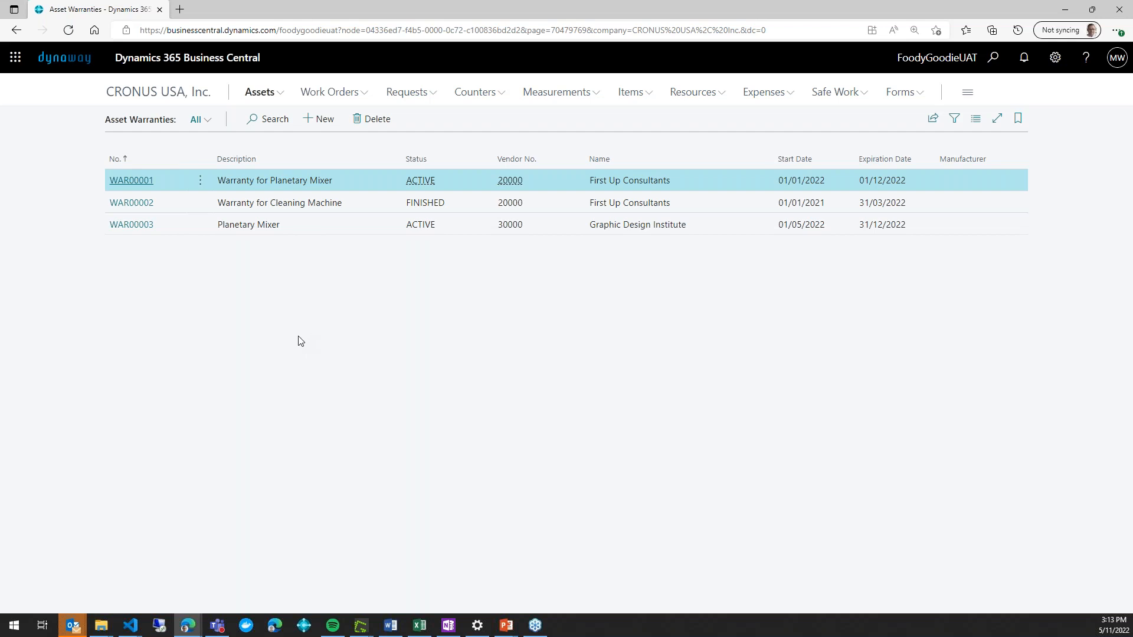
left_click(208, 120)
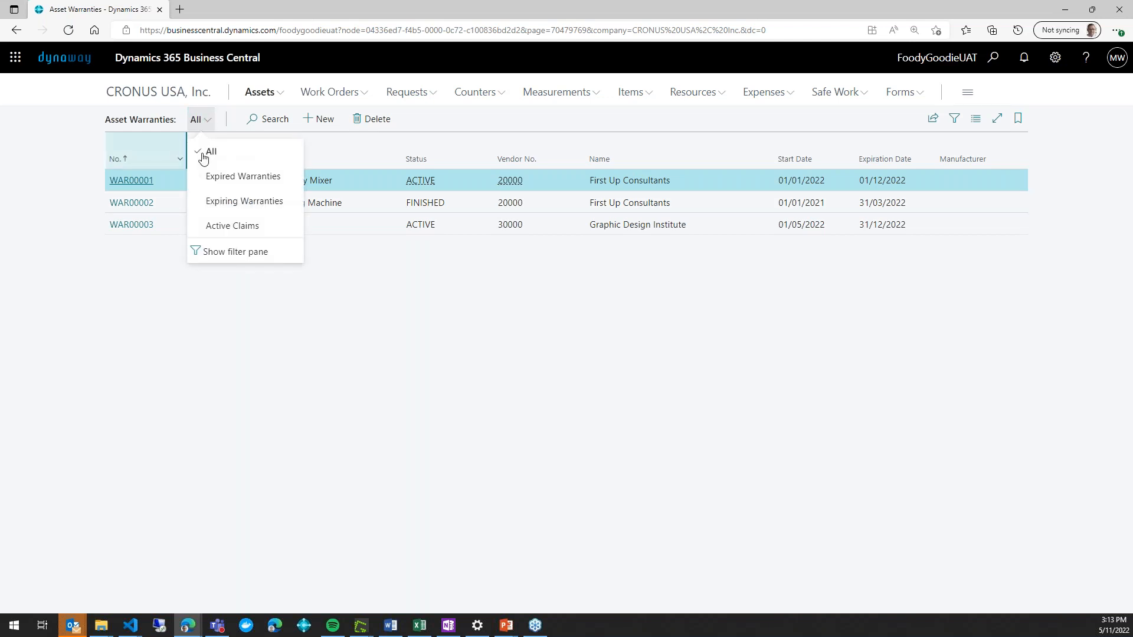
left_click(260, 178)
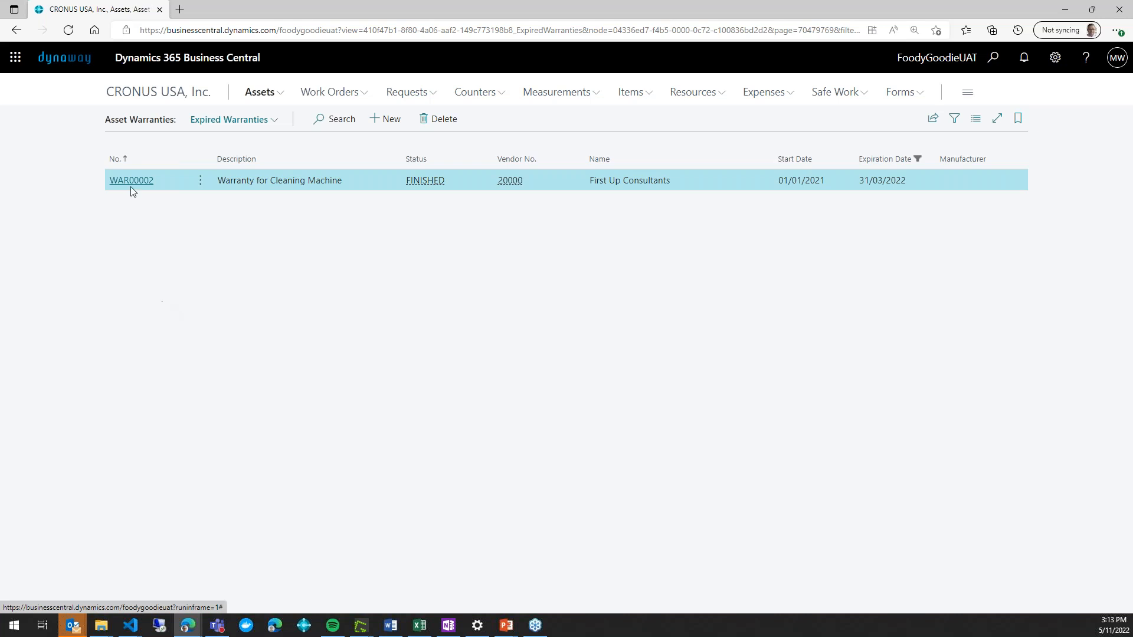
left_click(234, 122)
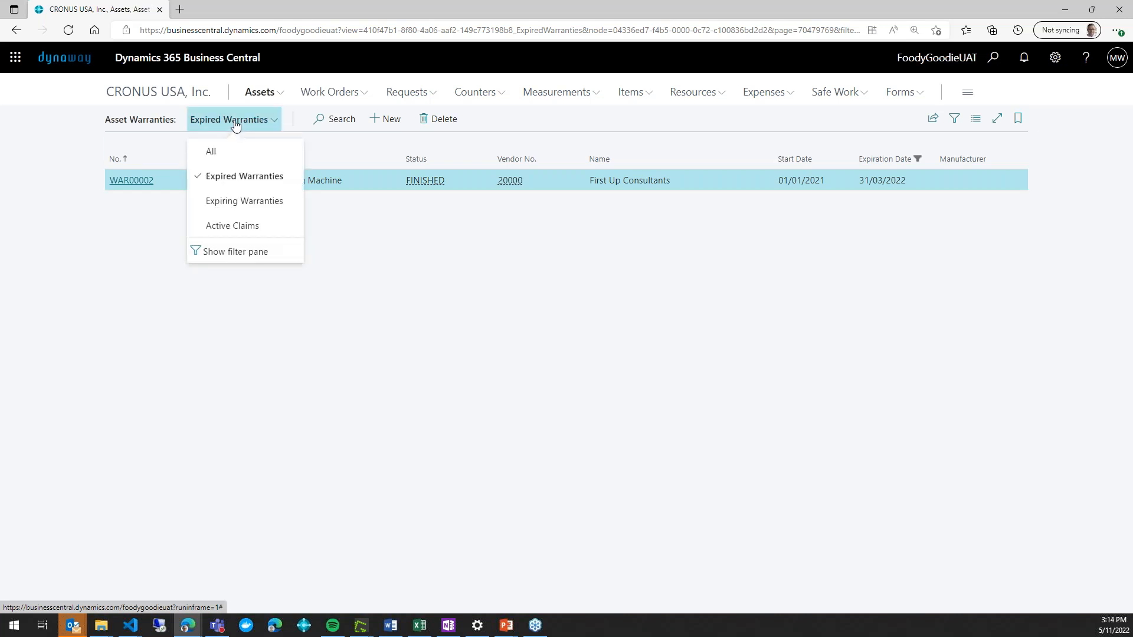
left_click(269, 201)
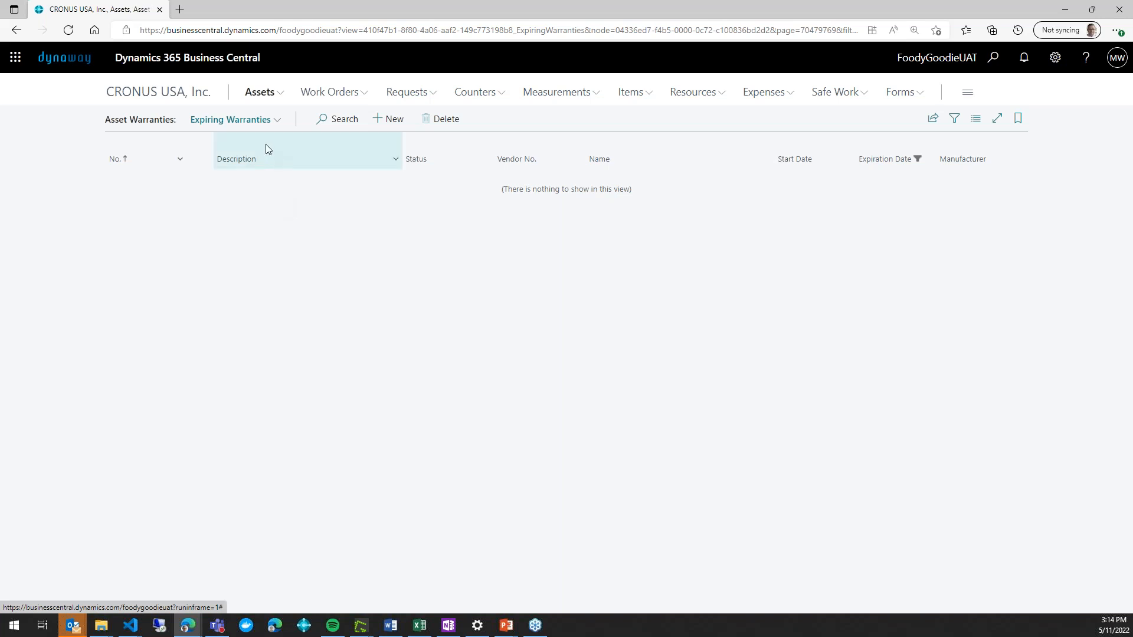
left_click(256, 124)
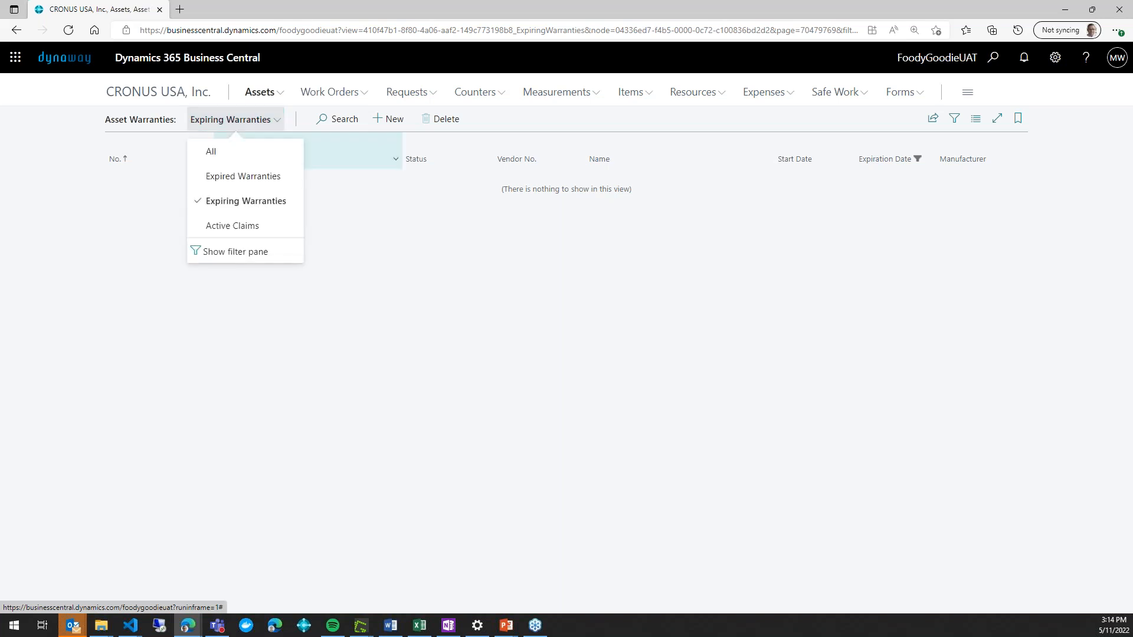
left_click(258, 227)
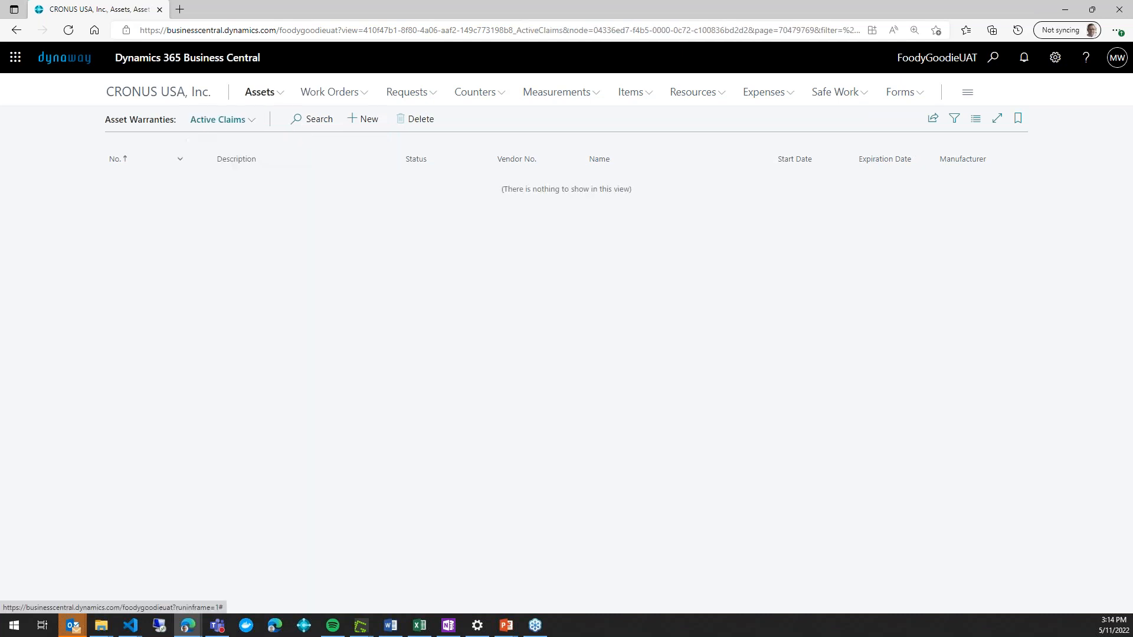
left_click(223, 122)
left_click(234, 155)
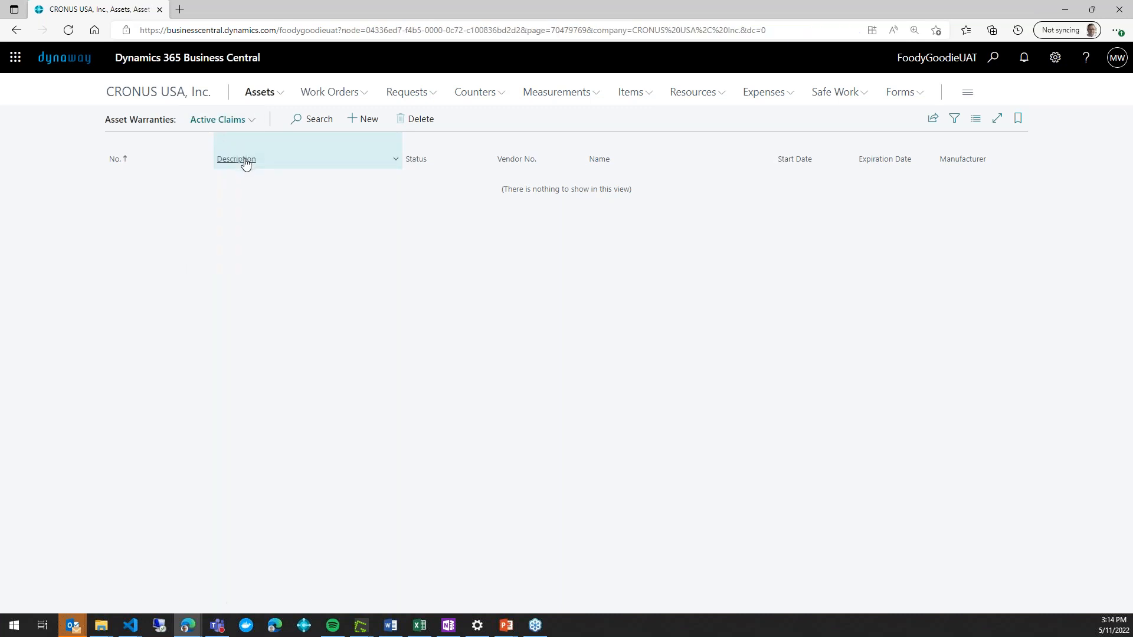
Open asset A000060, Planetary Mixer A200, from the assets list to examine its warranty number and expiration date, and return to the list.
left_click(261, 93)
left_click(132, 123)
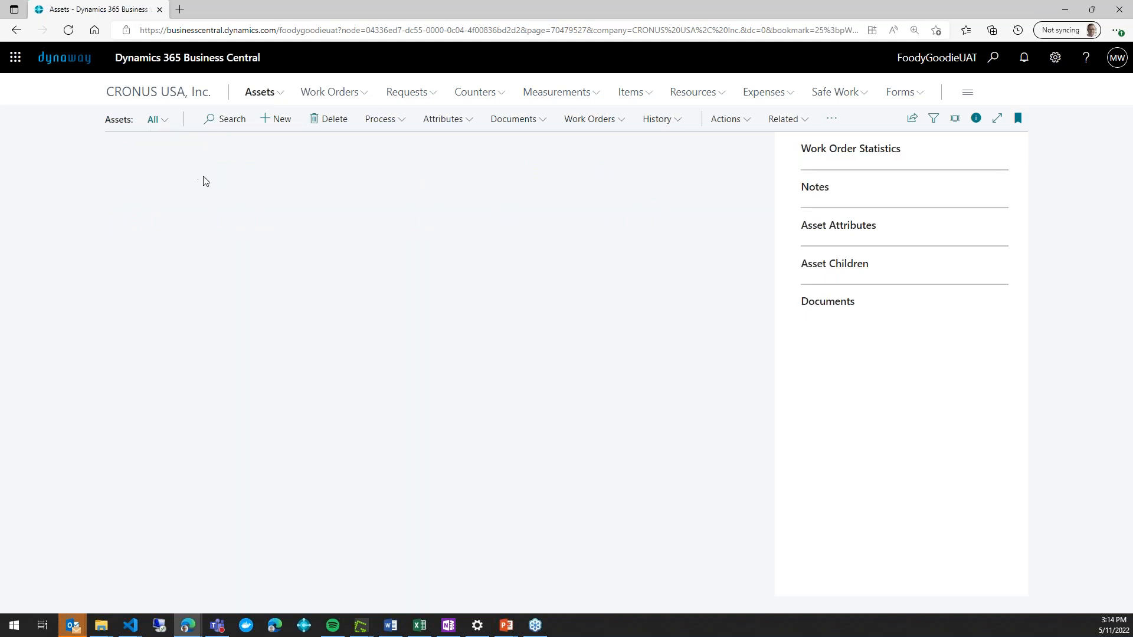
left_click(134, 227)
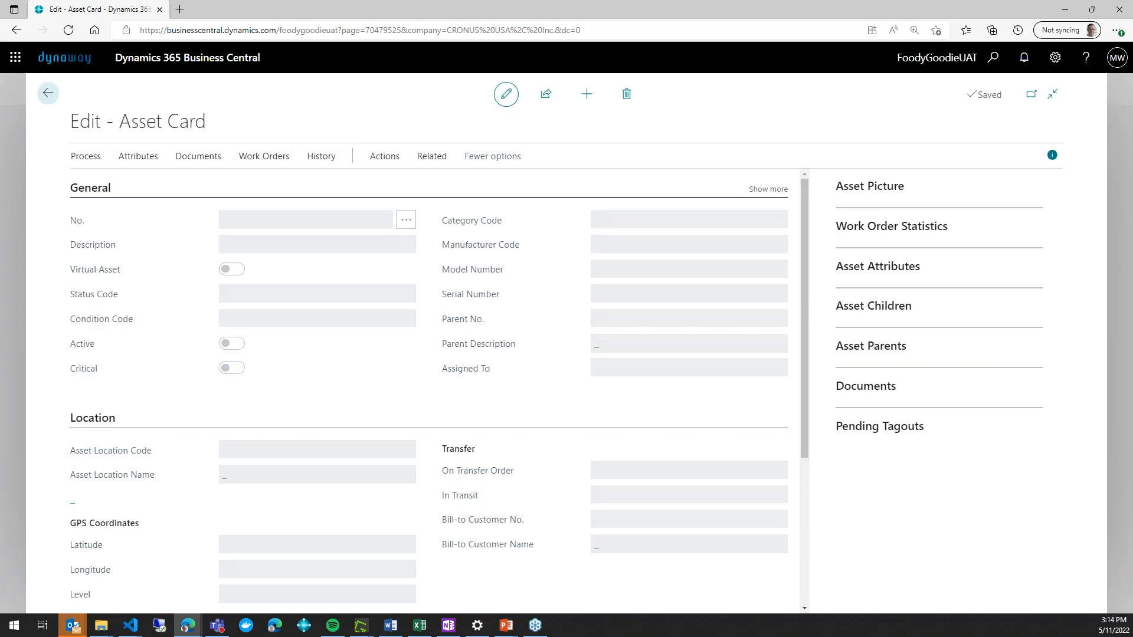
left_click(47, 92)
scroll(289, 431, "down", 5)
scroll(283, 467, "down", 13)
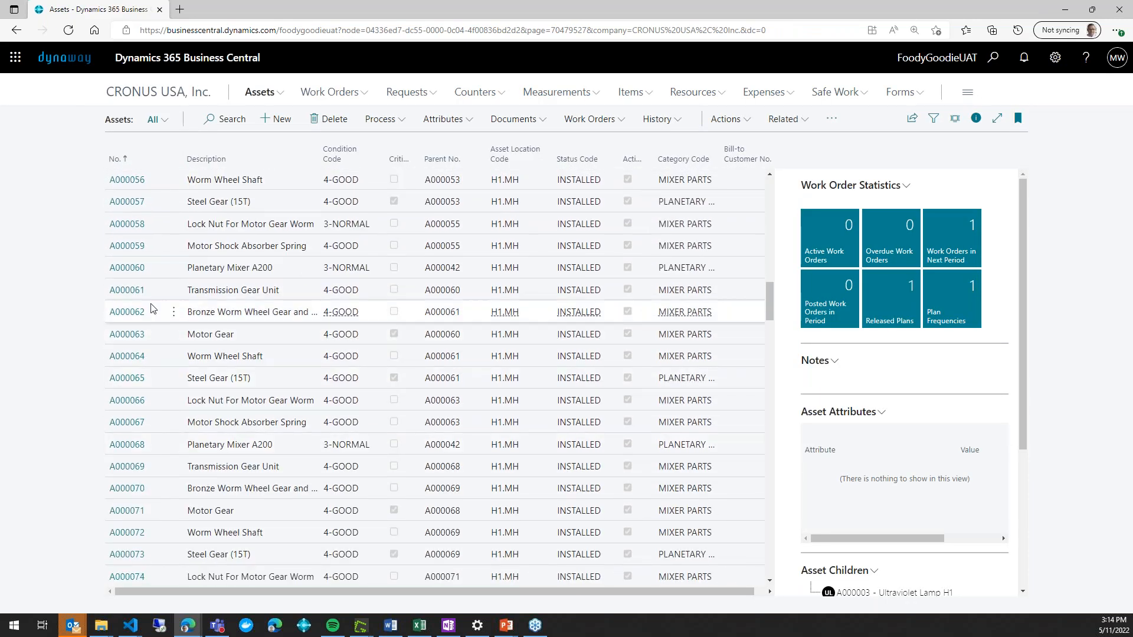
left_click(128, 268)
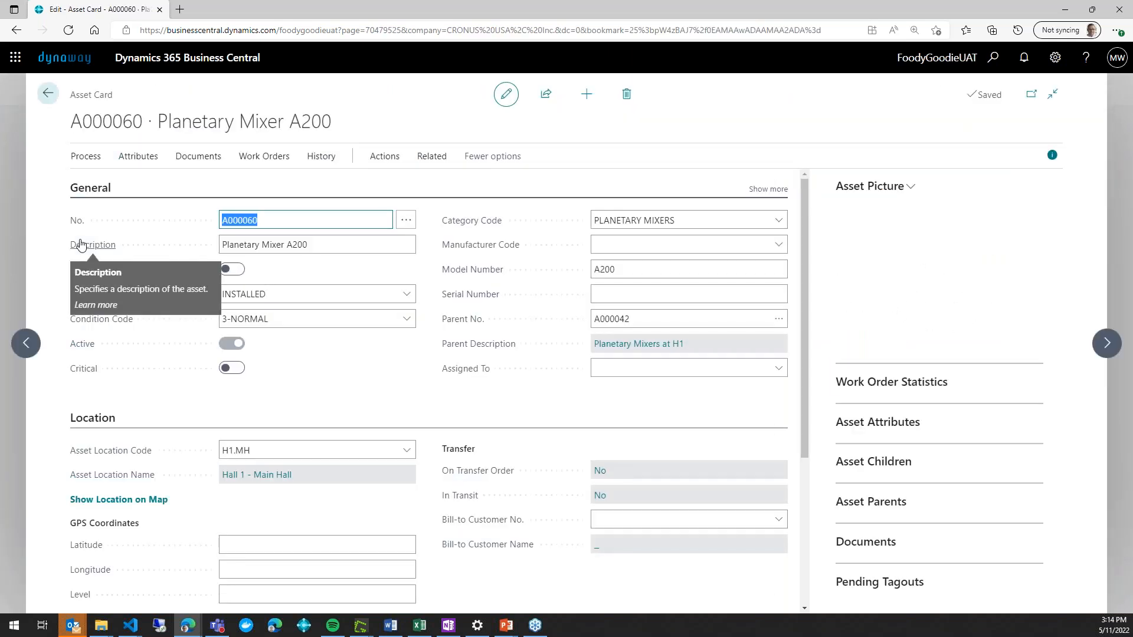
scroll(284, 389, "down", 4)
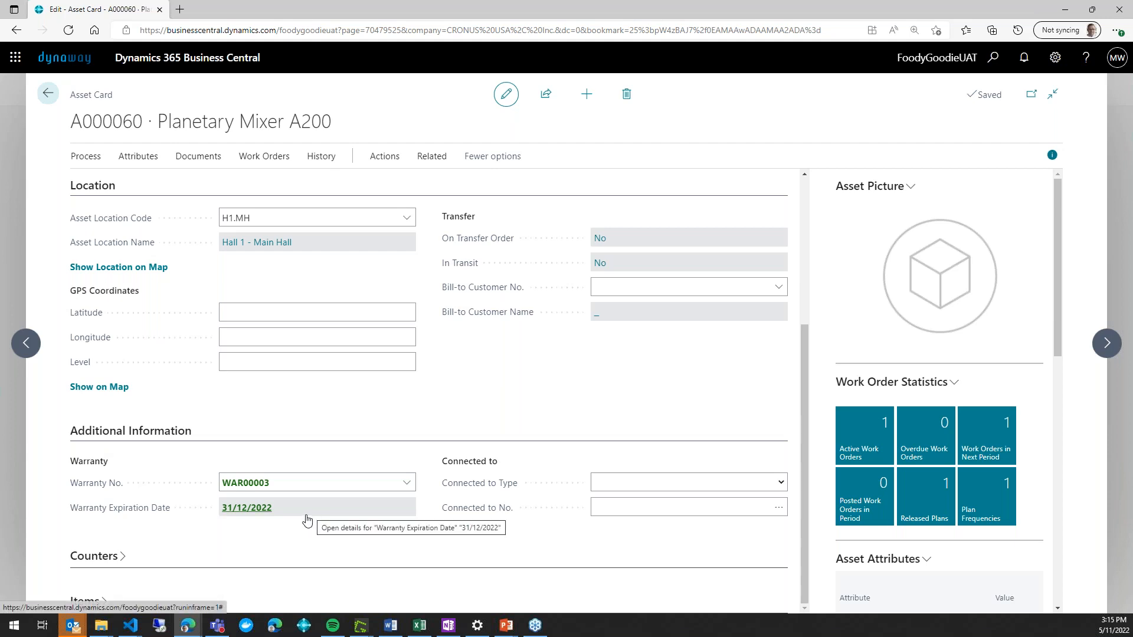
left_click(49, 103)
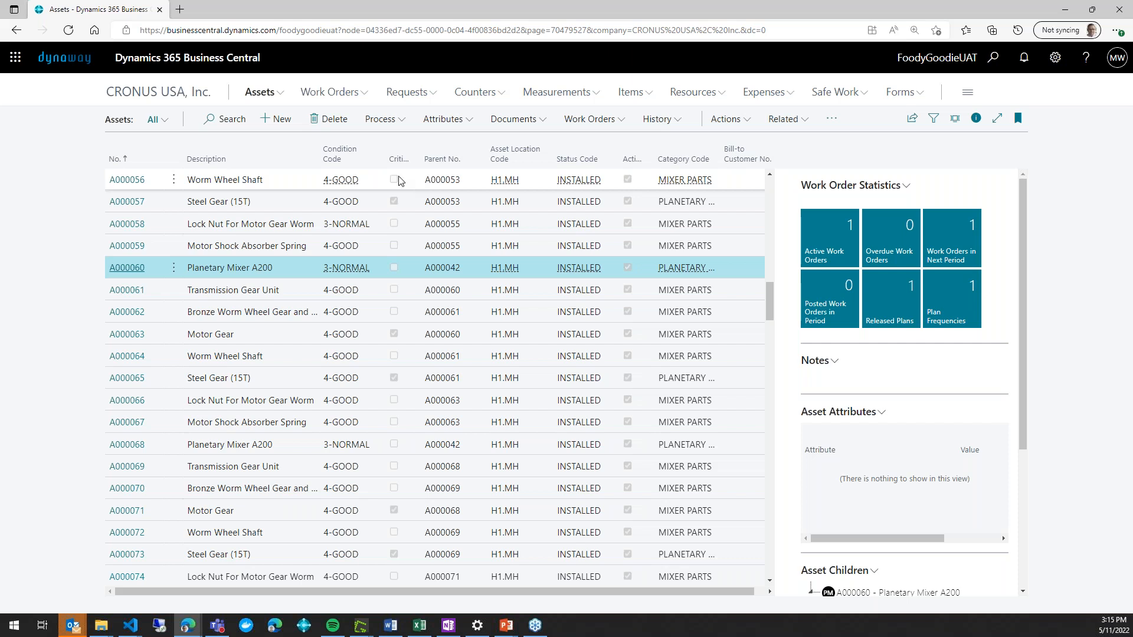
Filter the assets by the Expired Warranty view and check the warranty details of asset A000033, CM - Wheel.
left_click(156, 117)
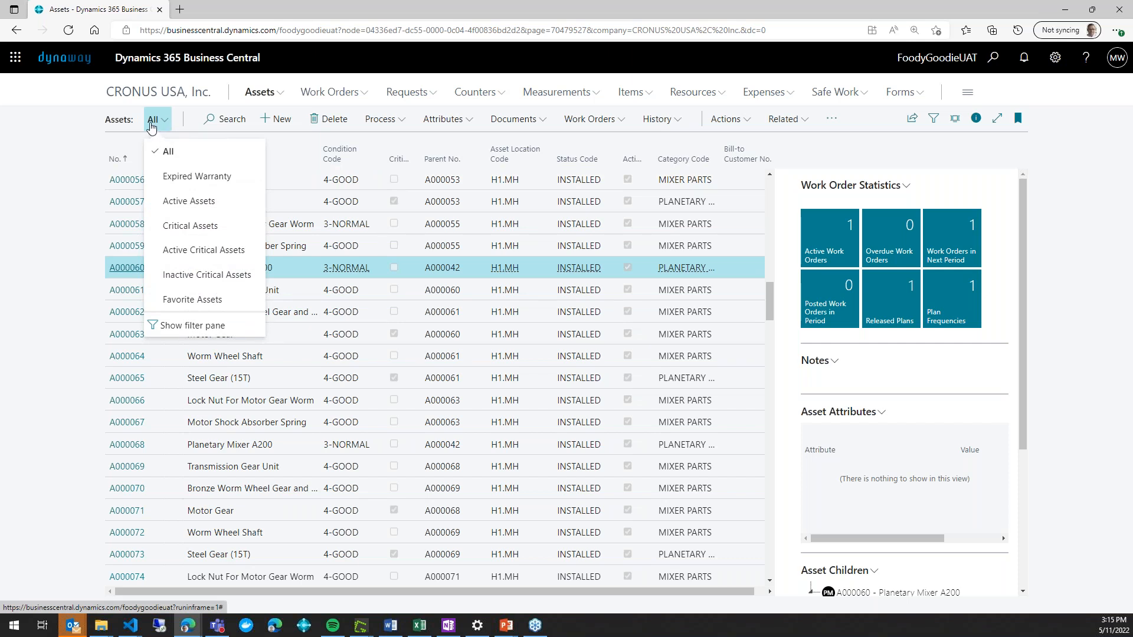
left_click(231, 180)
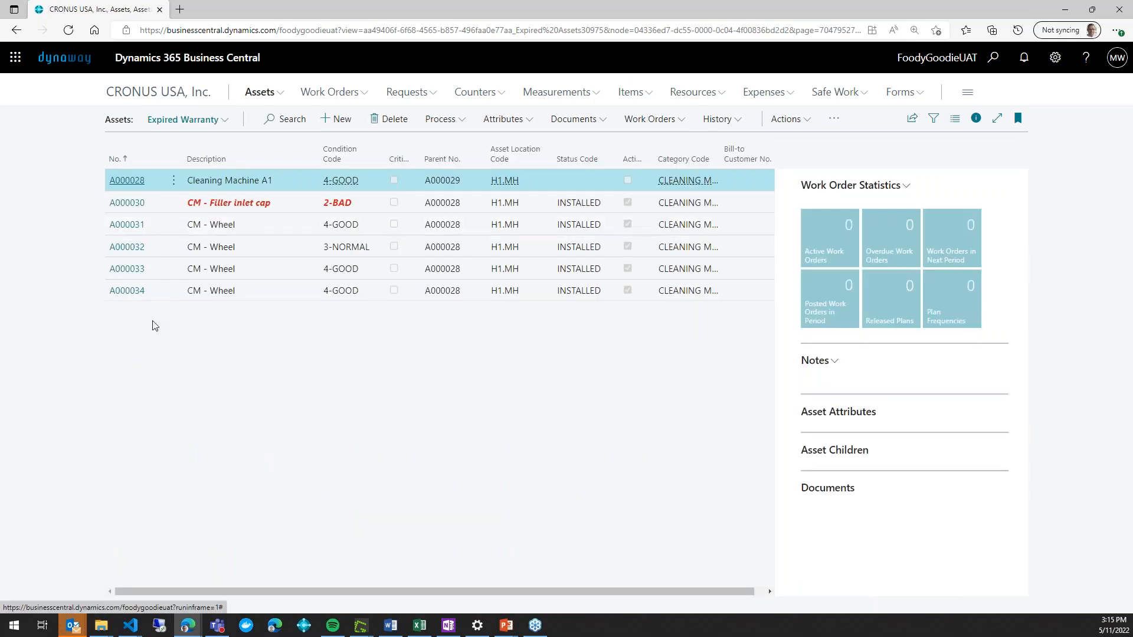
left_click(143, 270)
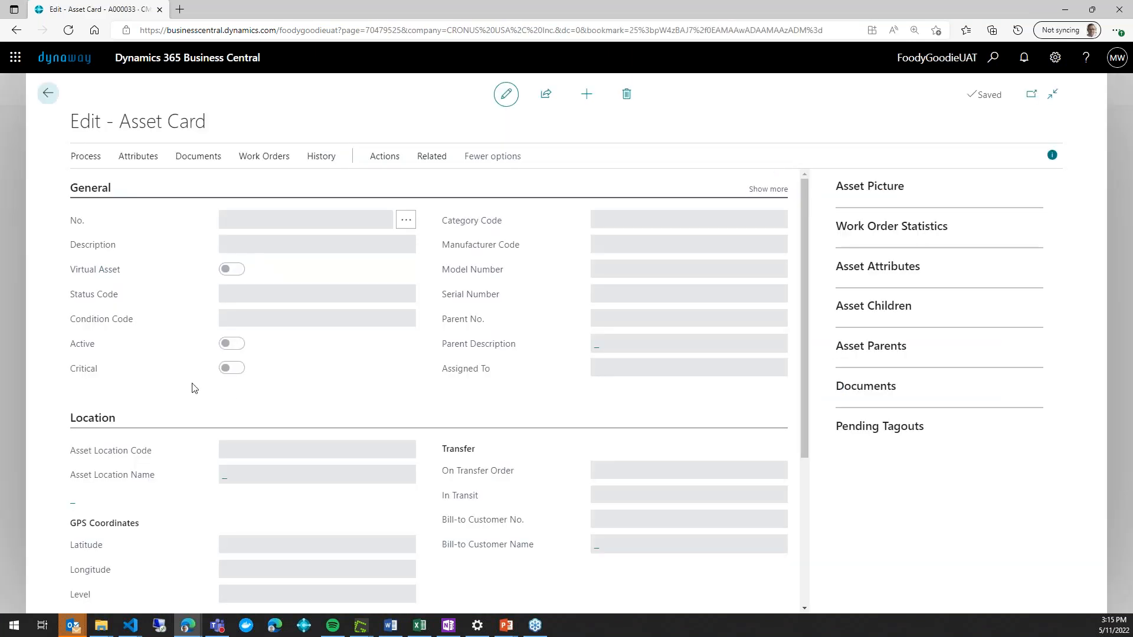
scroll(248, 398, "down", 4)
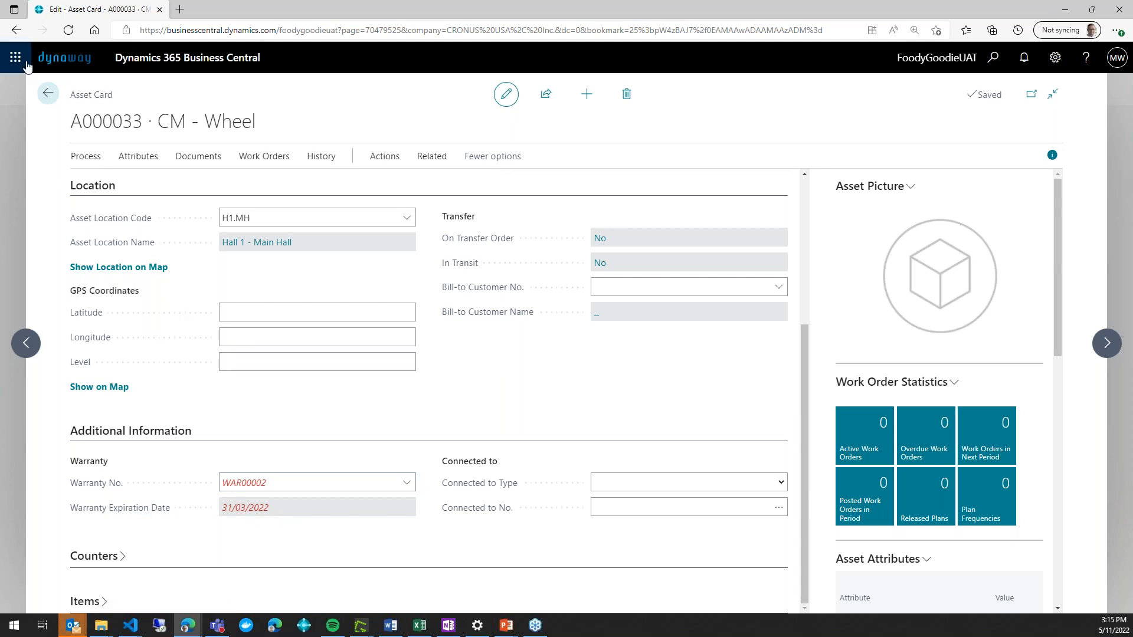
left_click(46, 94)
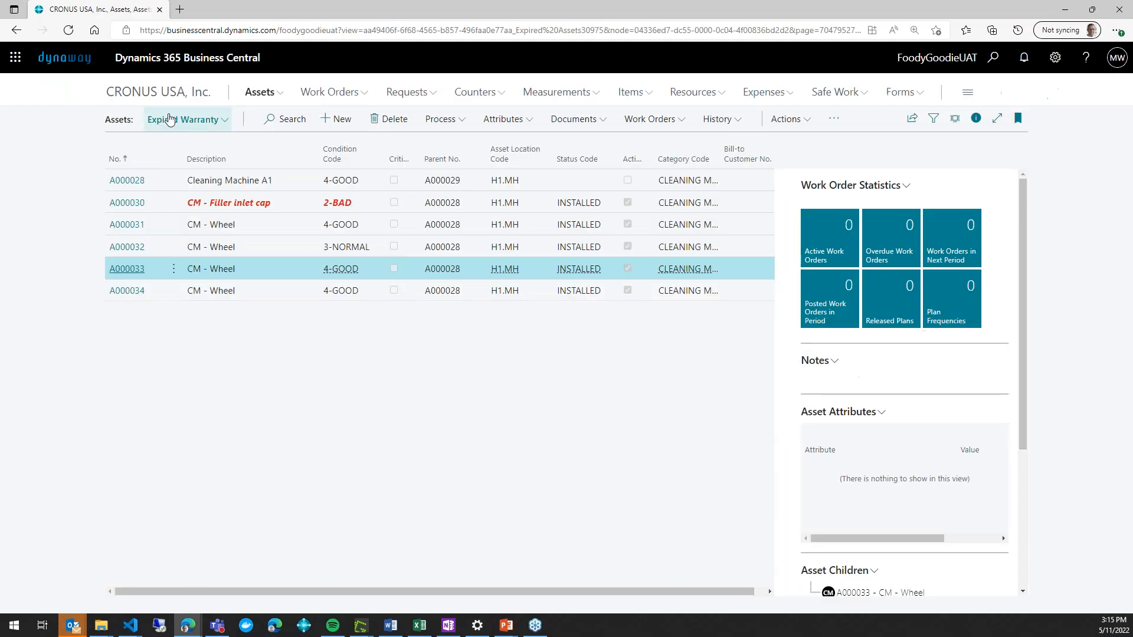
Show the Expired Warranty view's filters and examine its Warranty Expiration Date and Warranty No. criteria.
left_click(204, 120)
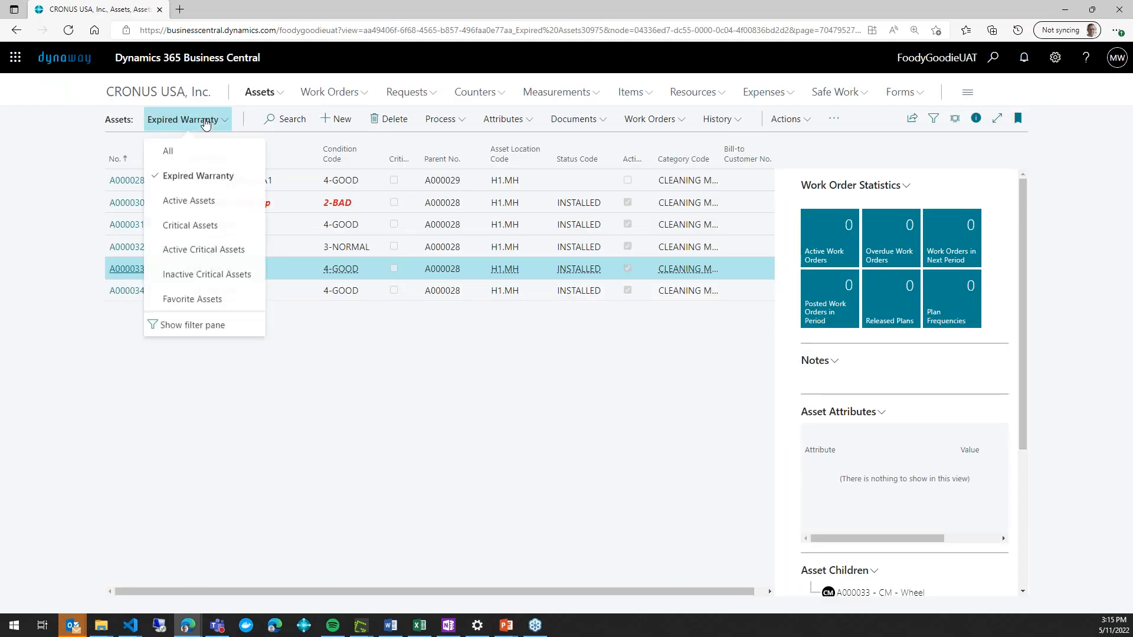
left_click(202, 334)
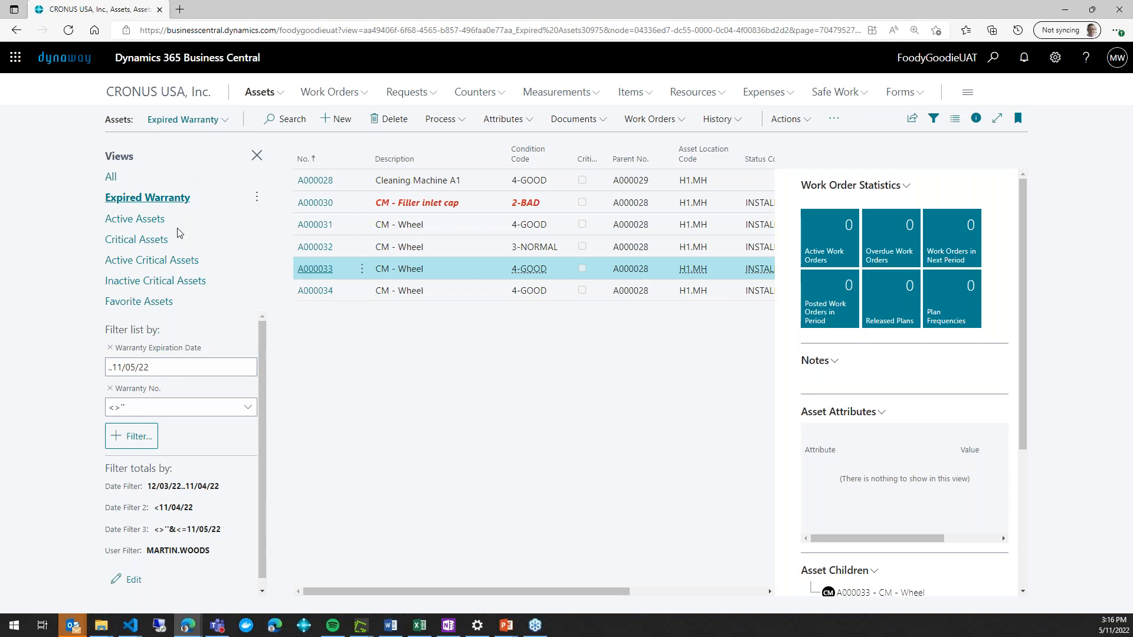
left_click(177, 367)
left_click(167, 414)
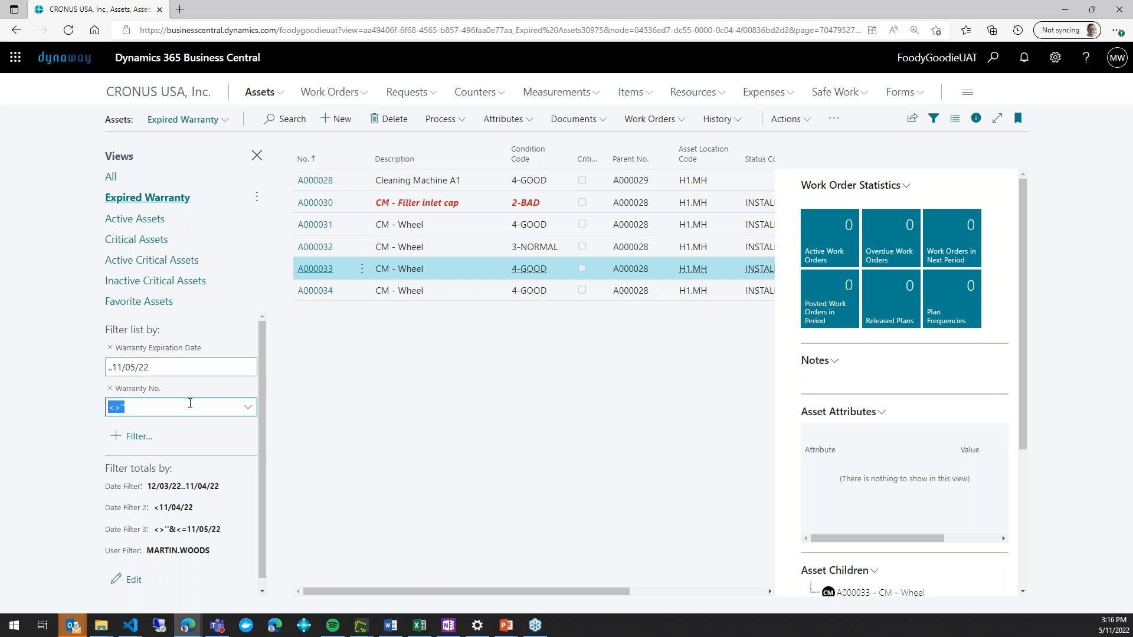
left_click(171, 366)
left_click(158, 366)
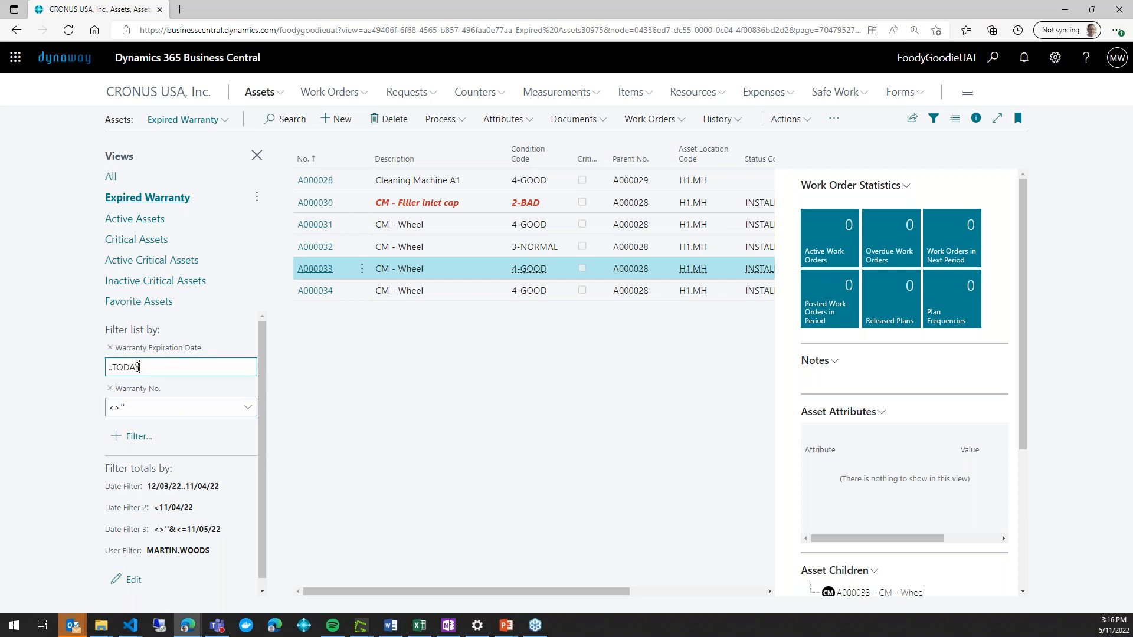
Set the Expired Warranty view's Warranty Expiration Date filter to "..TODAY".
left_click_drag(109, 366, 169, 373)
key("BackSpace")
type("..t")
key("Tab")
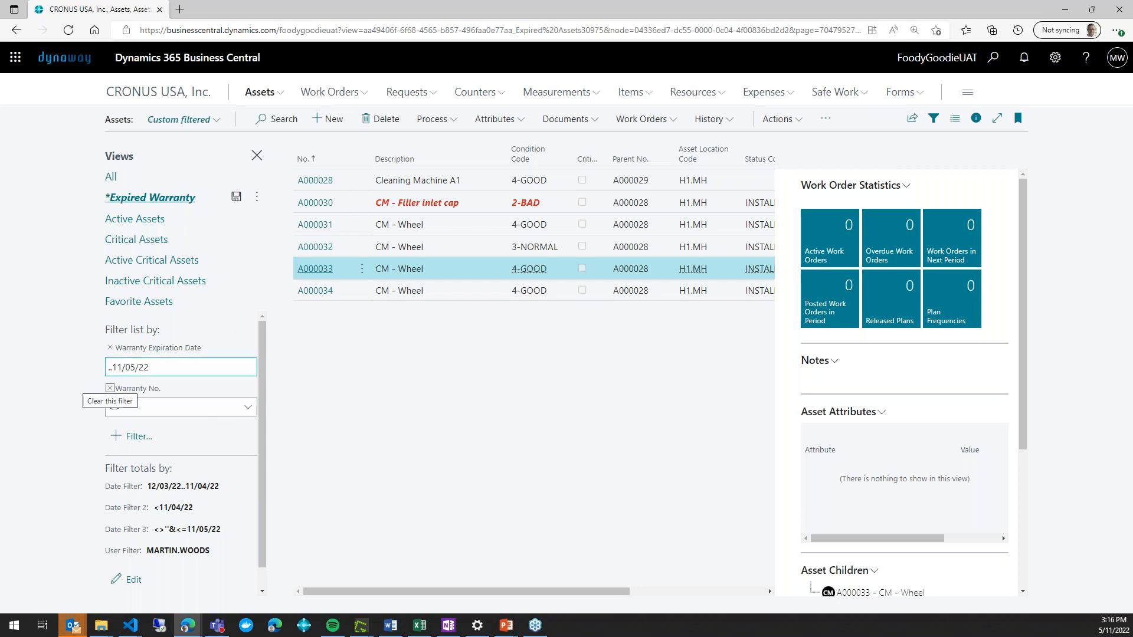
left_click(160, 367)
type("..t")
key("BackSpace")
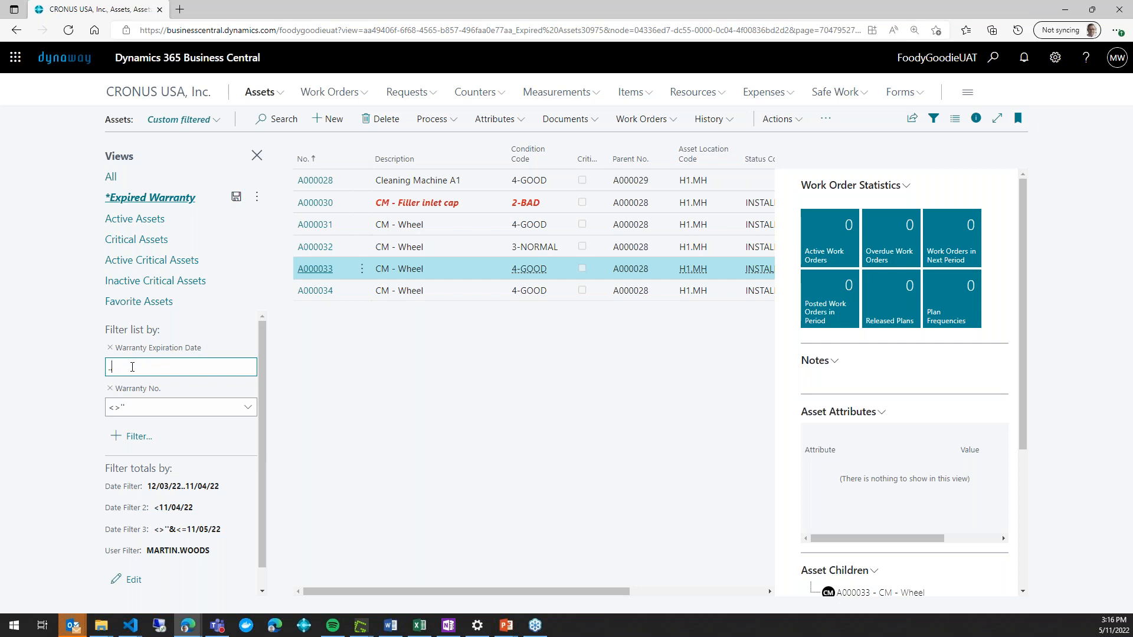
type("TODAY")
key("Tab")
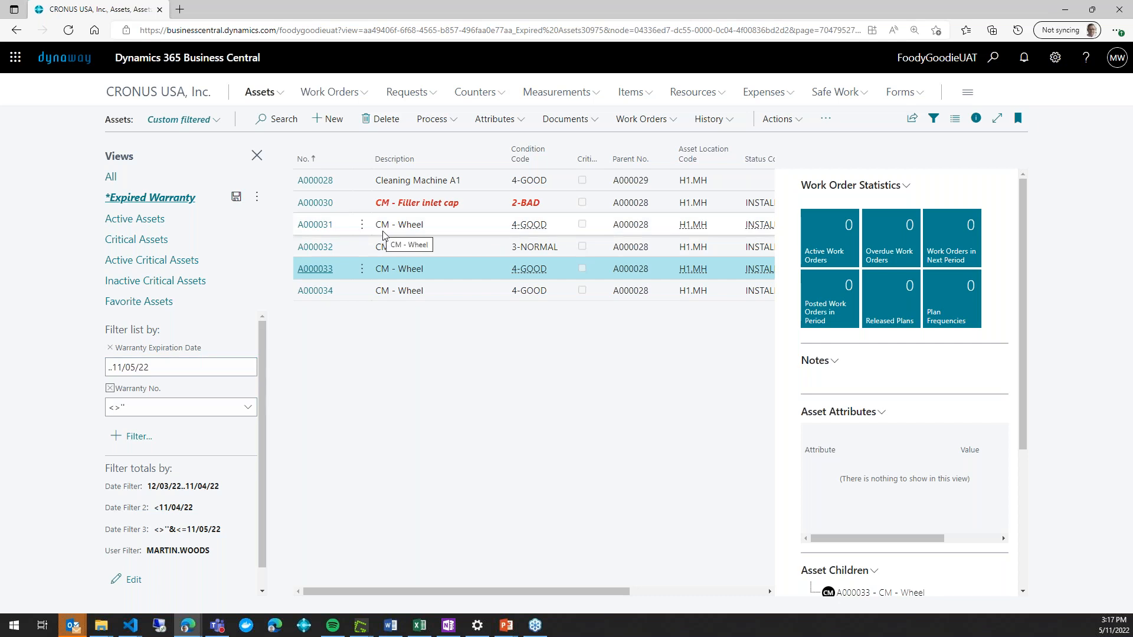